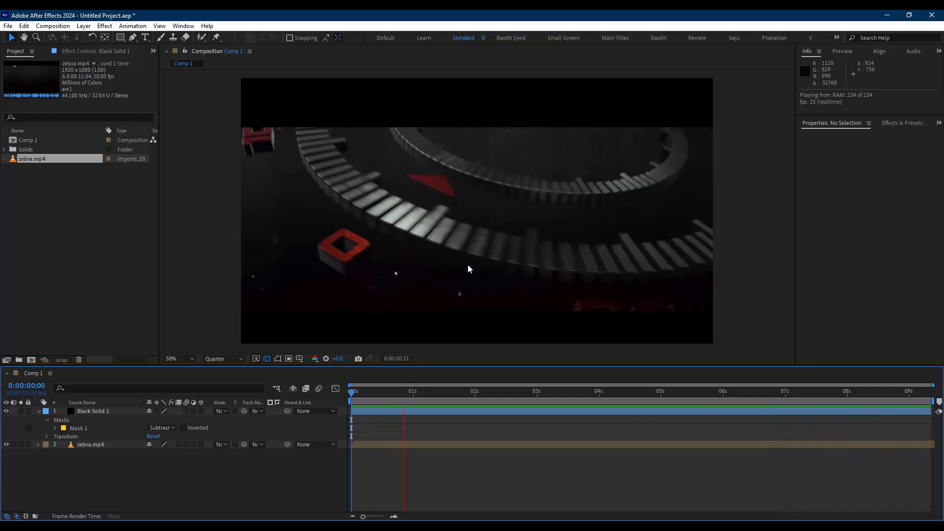
Preview the ZEBRA title animation by playing and scrubbing through the composition timeline
{"action": "key", "text": "space"}
{"action": "left_click_drag", "start_coordinate": [427, 395], "coordinate": [718, 392]}
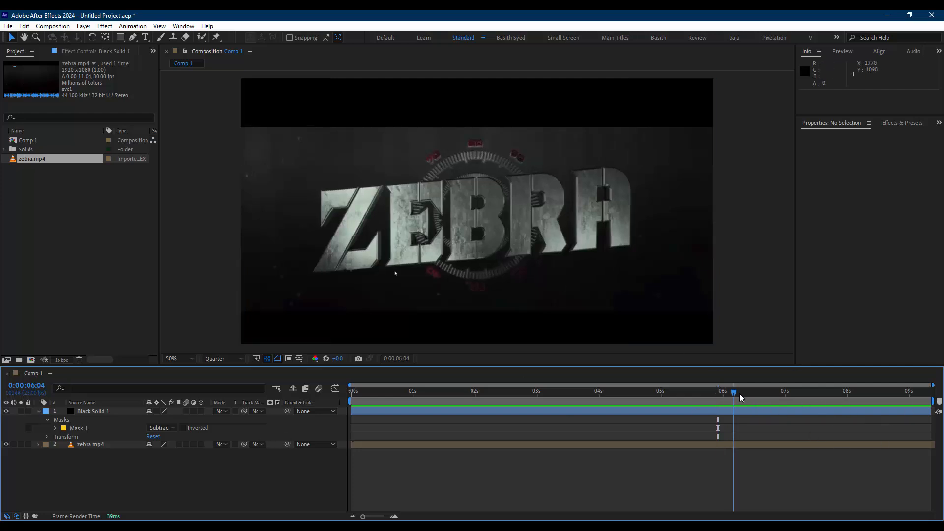
{"action": "left_click_drag", "start_coordinate": [739, 393], "coordinate": [820, 392]}
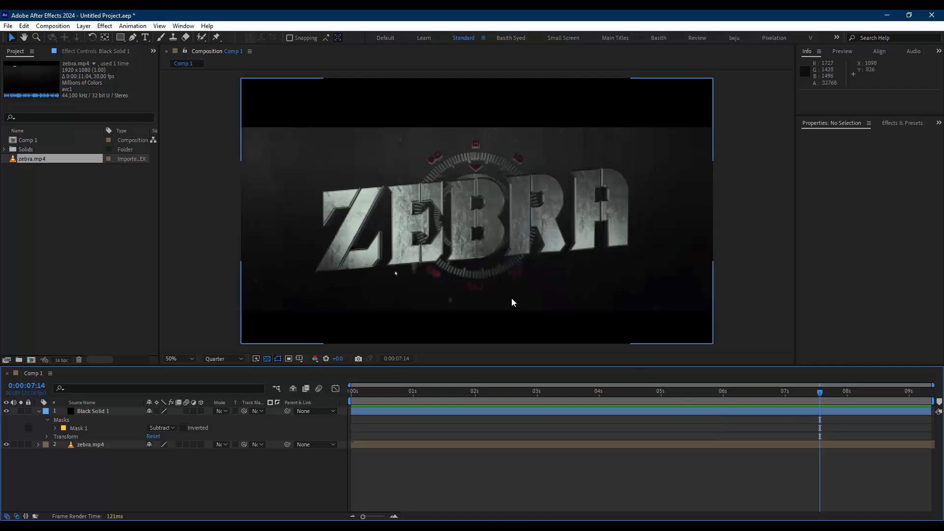
{"action": "left_click_drag", "start_coordinate": [845, 393], "coordinate": [498, 427]}
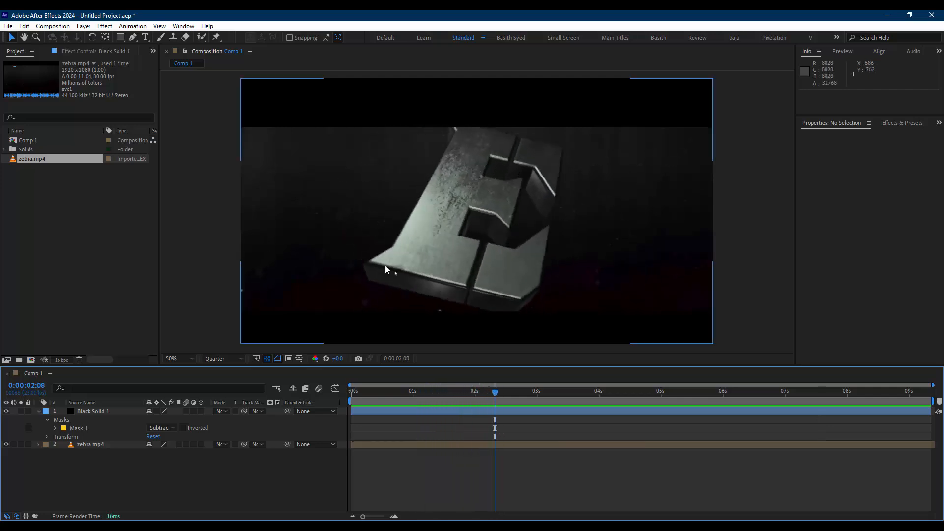
{"action": "left_click_drag", "start_coordinate": [503, 398], "coordinate": [453, 397]}
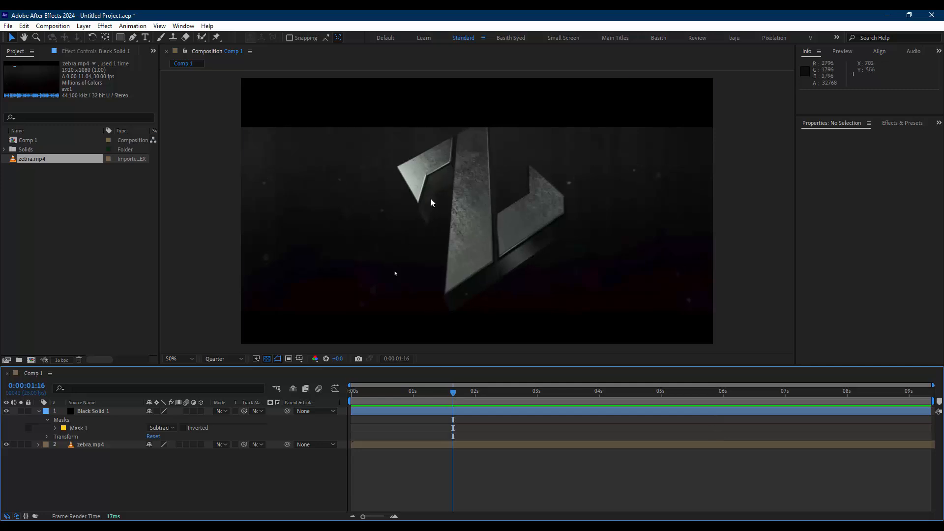
{"action": "key", "text": "grave"}
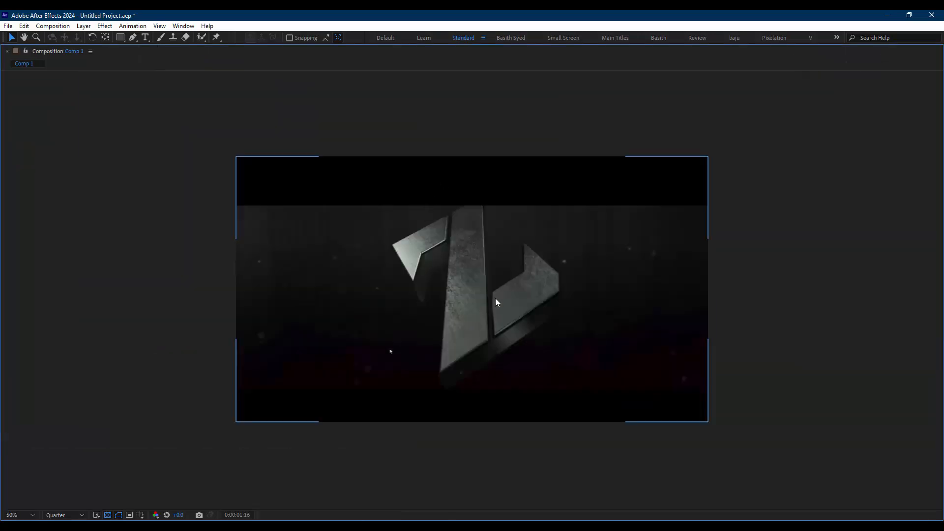
{"action": "key", "text": "shift+slash"}
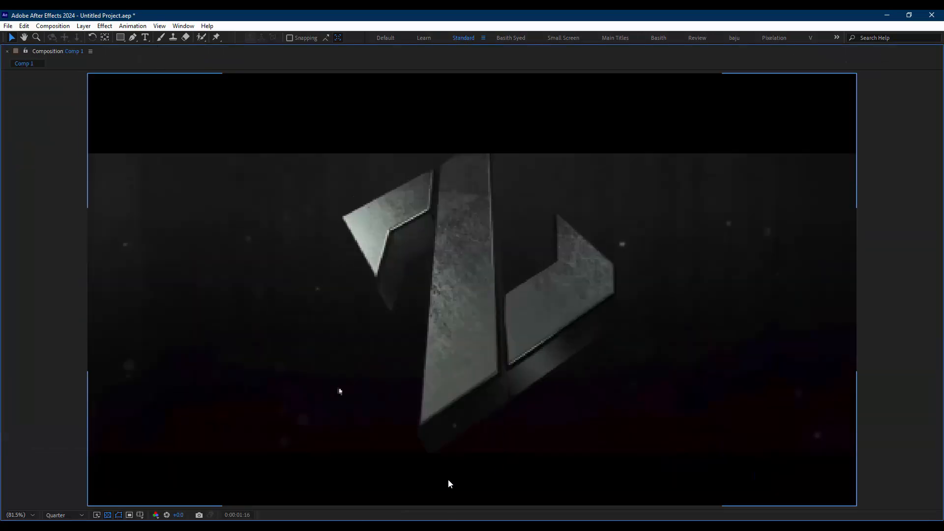
{"action": "key", "text": "grave"}
{"action": "key", "text": "shift+slash"}
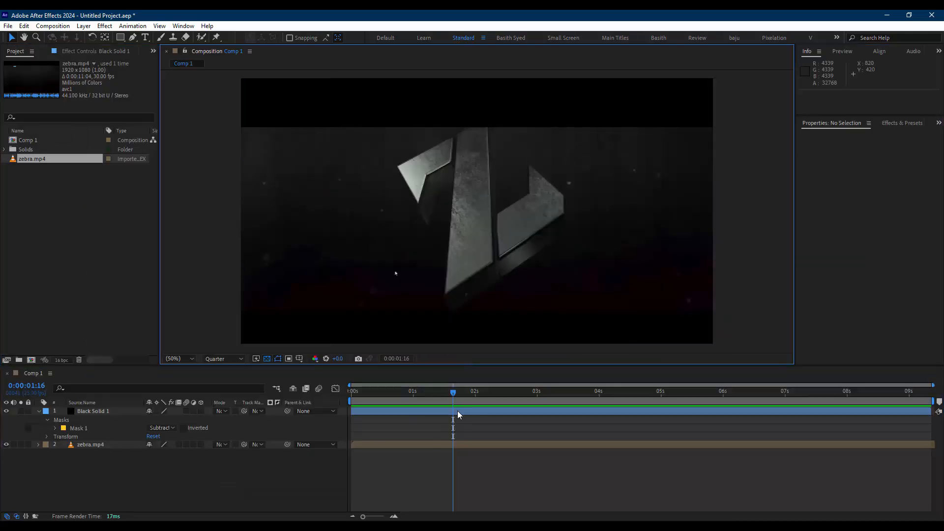
{"action": "left_click_drag", "start_coordinate": [455, 395], "coordinate": [408, 392]}
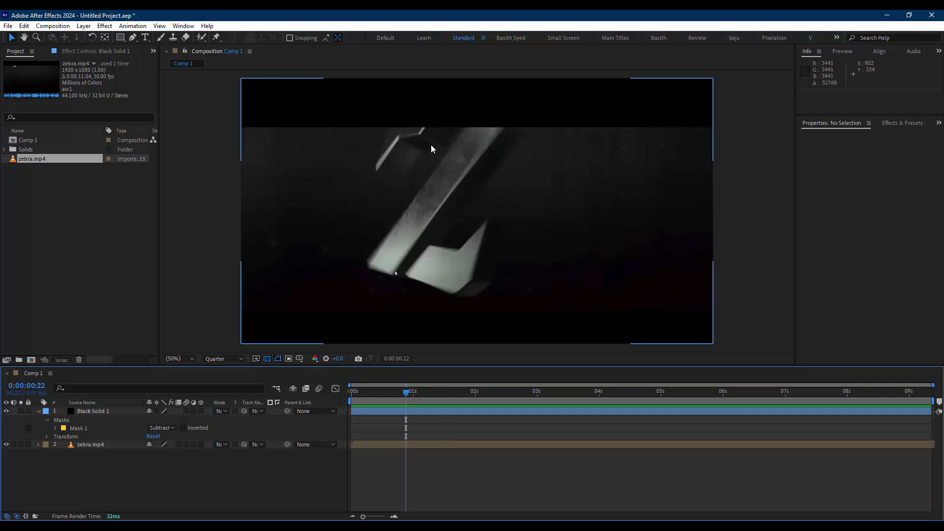
{"action": "left_click_drag", "start_coordinate": [407, 392], "coordinate": [833, 409]}
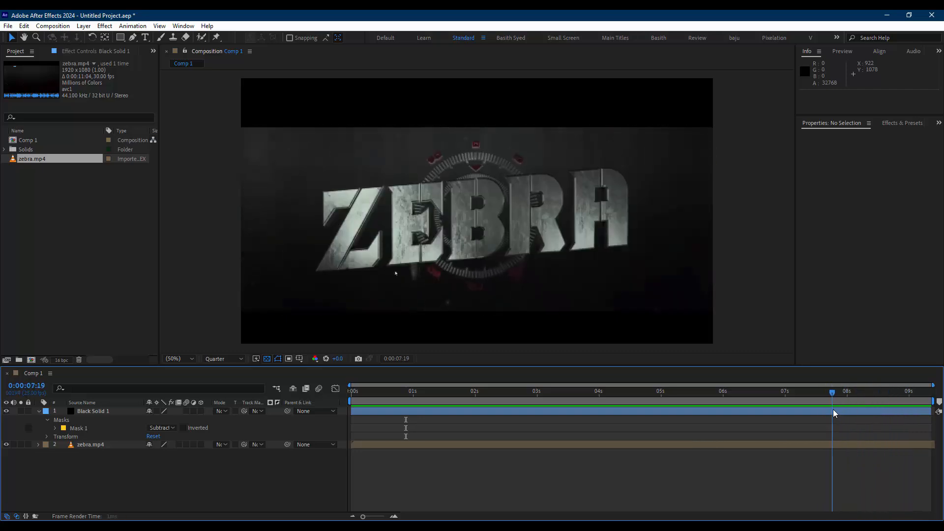
Switch to Illustrator and create a new 1920 x 1080 px RGB document, changing the raster effects option in Advanced Options
{"action": "left_click", "coordinate": [555, 528]}
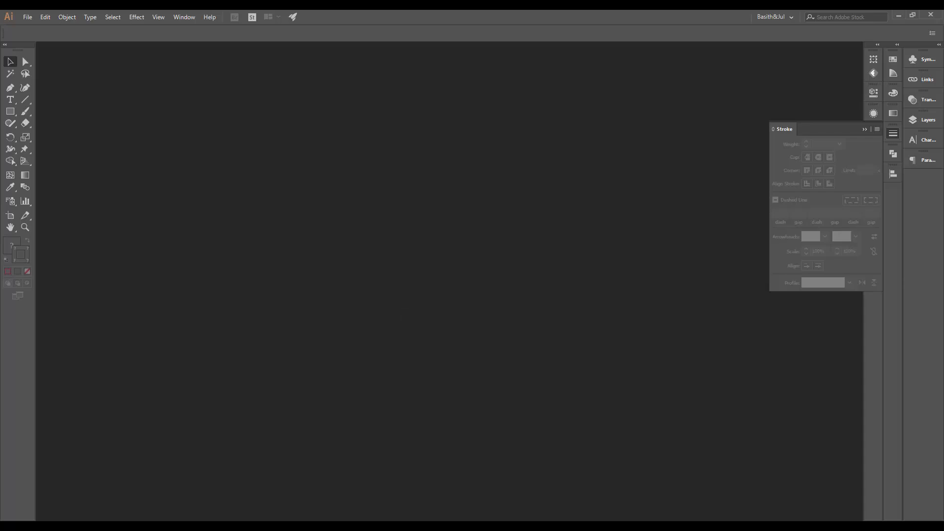
{"action": "key", "text": "ctrl+n"}
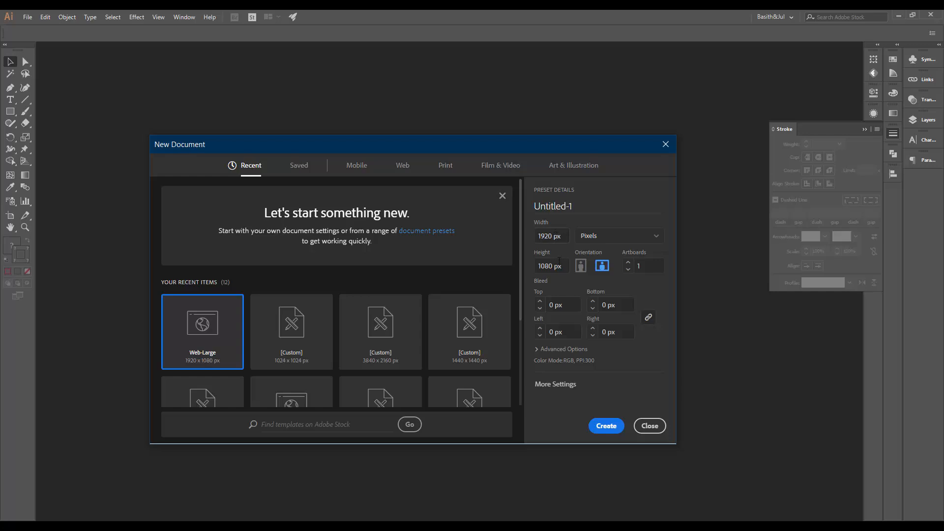
{"action": "left_click", "coordinate": [541, 349]}
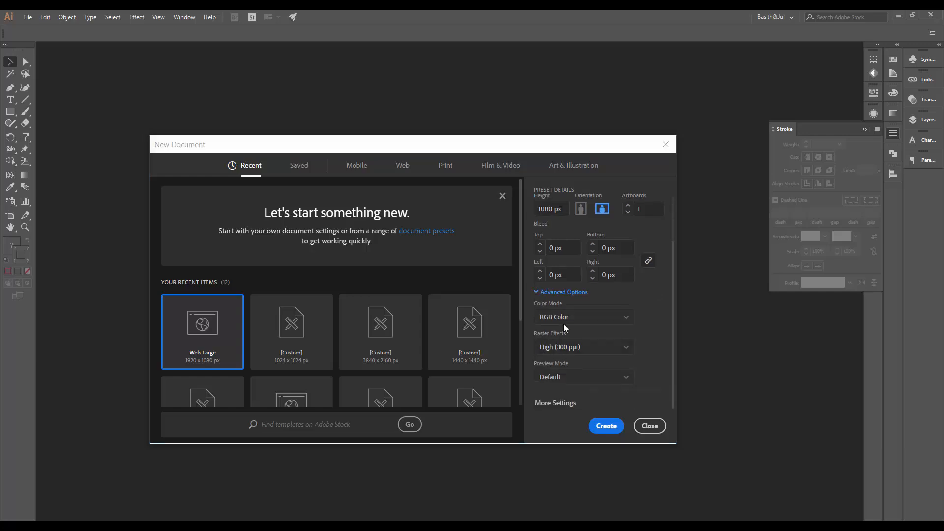
{"action": "left_click", "coordinate": [575, 350]}
{"action": "left_click", "coordinate": [573, 361]}
{"action": "left_click", "coordinate": [606, 426]}
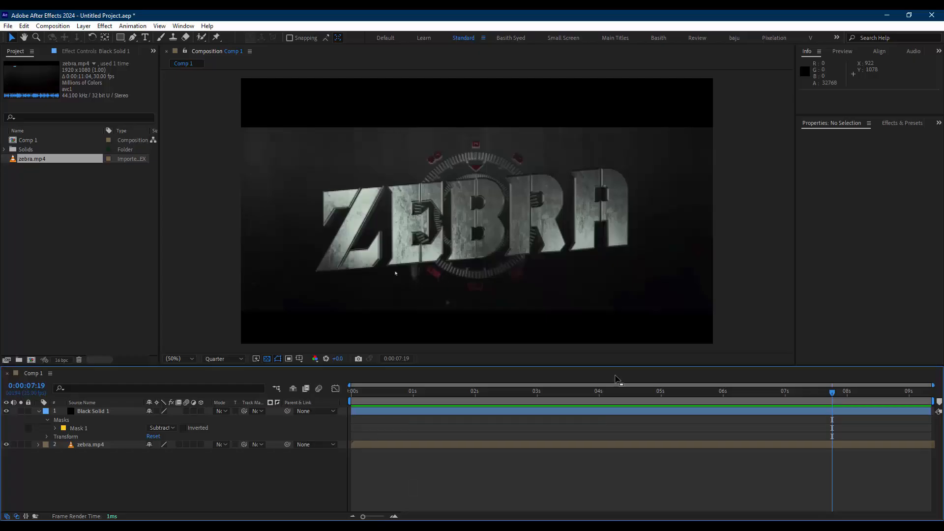
Return to After Effects, move the playhead to 0:00:07:14 and set the preview resolution to Full
{"action": "left_click_drag", "start_coordinate": [593, 392], "coordinate": [819, 393]}
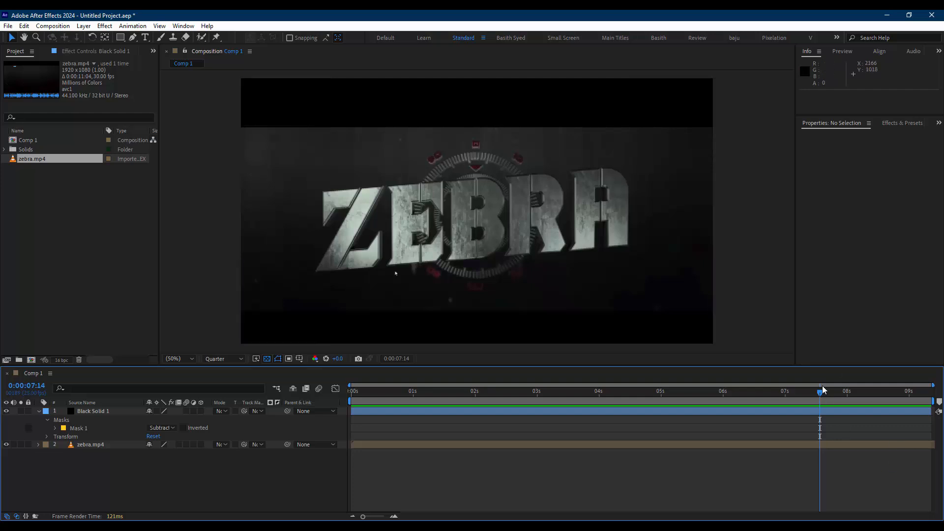
{"action": "left_click", "coordinate": [223, 358]}
{"action": "left_click", "coordinate": [212, 370]}
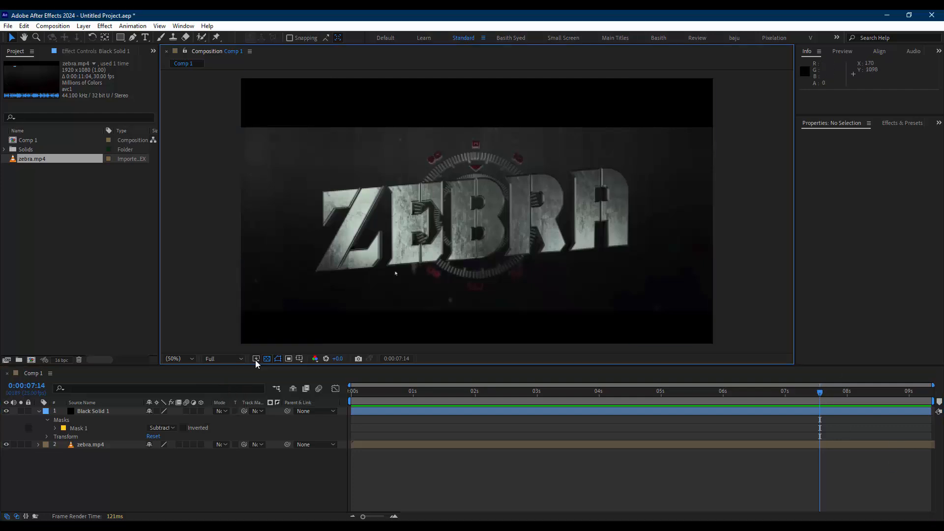
{"action": "left_click", "coordinate": [267, 358]}
{"action": "left_click", "coordinate": [270, 369]}
Select the Black Solid 1 layer and copy the current frame to the clipboard with the snapshot extension
{"action": "key", "text": "ctrl+space"}
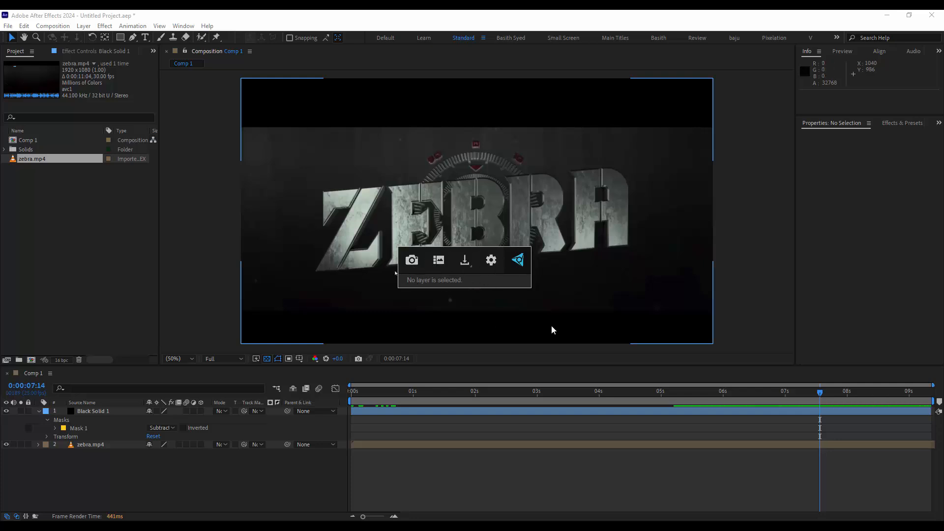
{"action": "left_click", "coordinate": [665, 459]}
{"action": "left_click", "coordinate": [716, 411]}
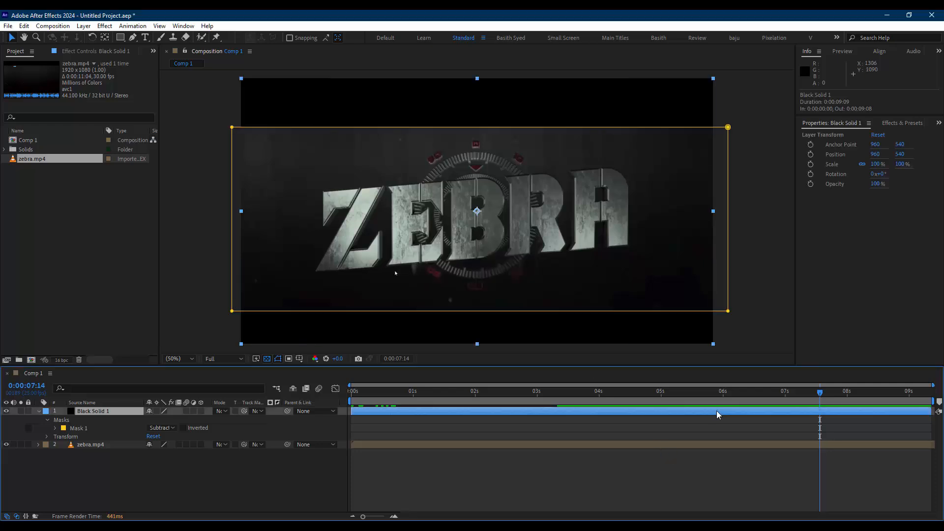
{"action": "key", "text": "ctrl+space"}
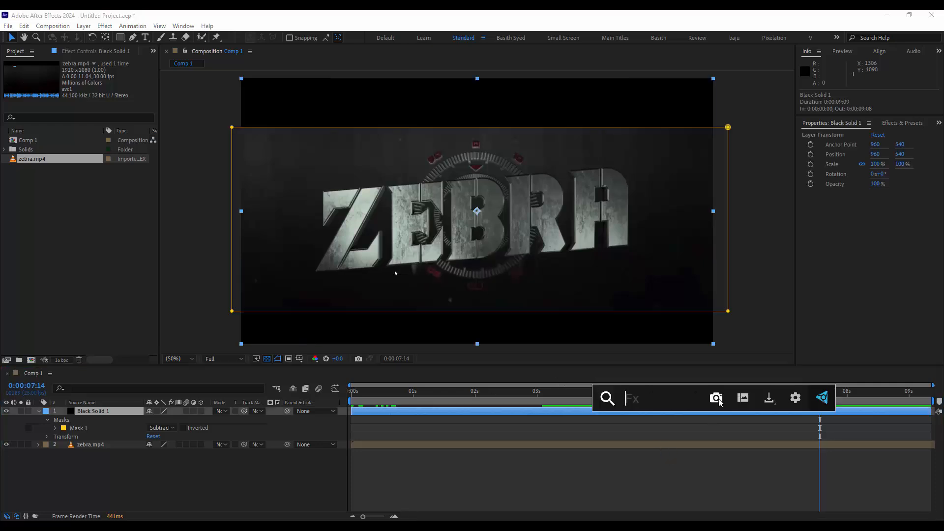
{"action": "left_click", "coordinate": [769, 398]}
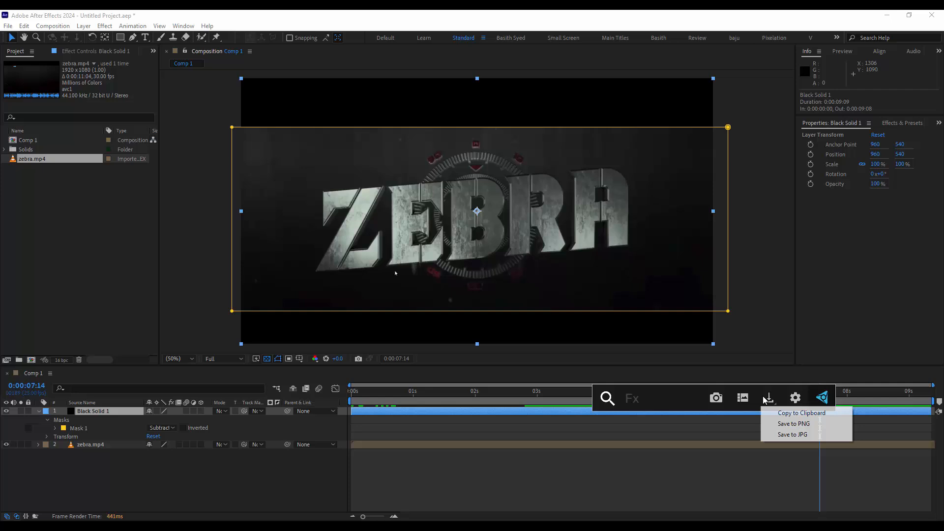
{"action": "left_click", "coordinate": [801, 414]}
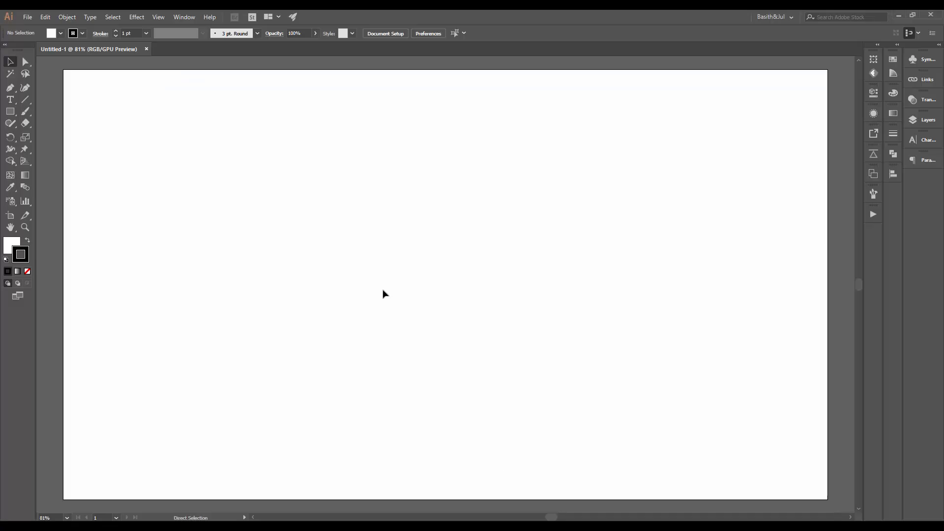
Paste the frame into the Illustrator document and move the image off the artboard to its upper left
{"action": "key", "text": "ctrl+v"}
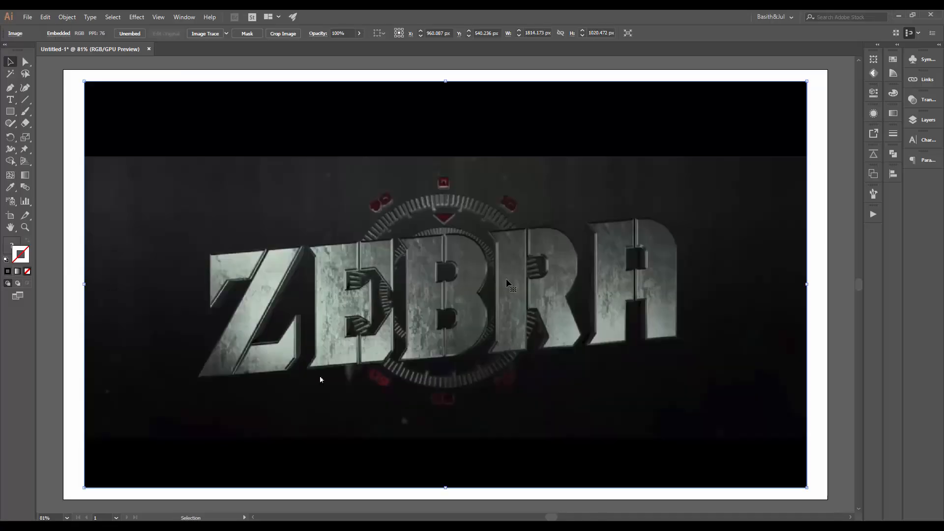
{"action": "scroll", "coordinate": [409, 285], "scroll_direction": "down", "scroll_amount": 5}
{"action": "left_click_drag", "start_coordinate": [409, 285], "coordinate": [415, 295]}
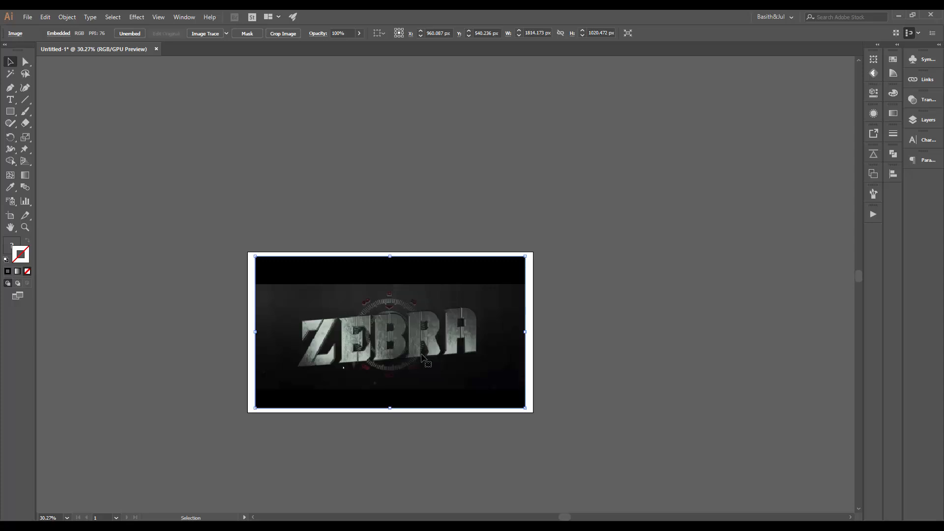
{"action": "left_click_drag", "start_coordinate": [424, 354], "coordinate": [358, 217]}
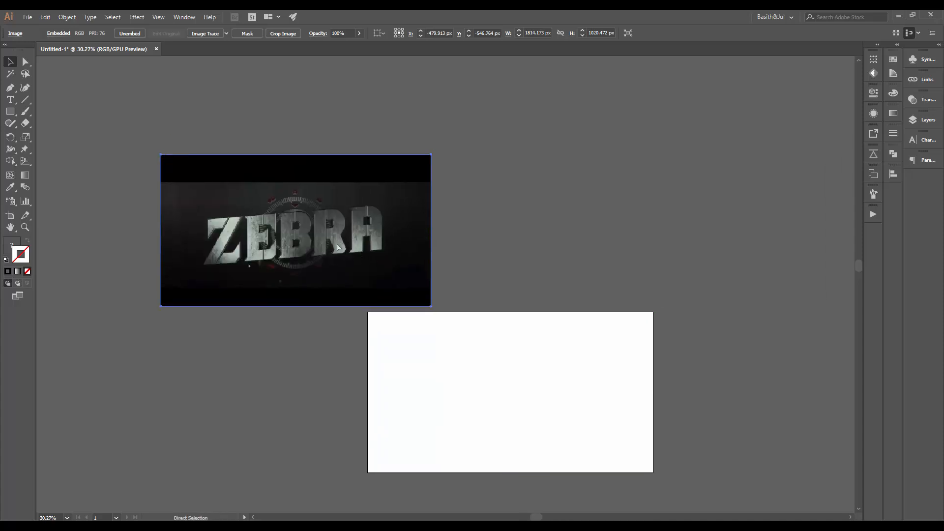
Lock the pasted frame image so it cannot be selected
{"action": "key", "text": "ctrl+2"}
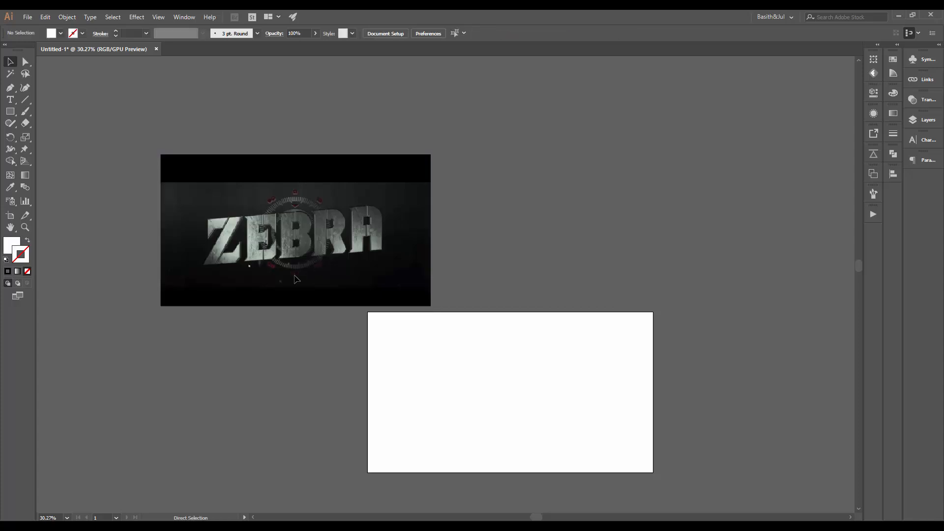
{"action": "left_click_drag", "start_coordinate": [429, 235], "coordinate": [299, 267]}
{"action": "left_click_drag", "start_coordinate": [174, 281], "coordinate": [249, 282]}
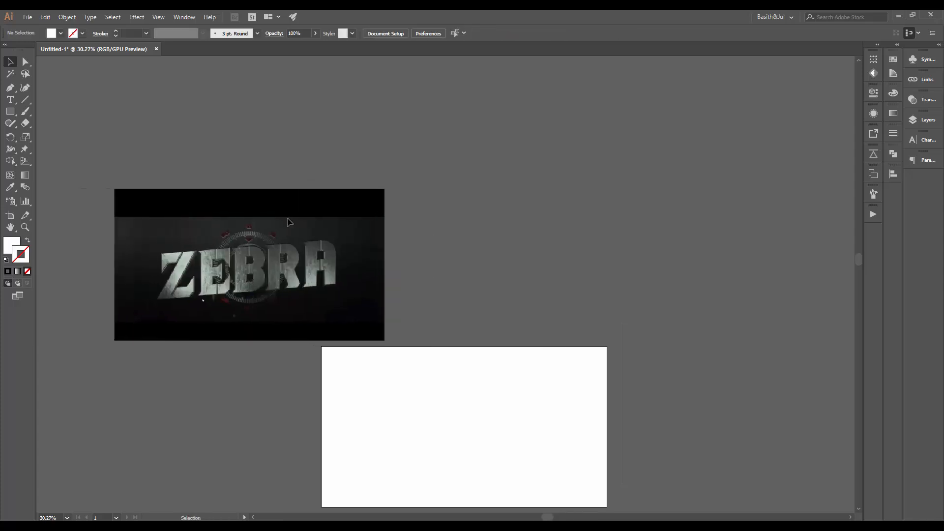
{"action": "left_click_drag", "start_coordinate": [369, 259], "coordinate": [291, 274]}
{"action": "left_click_drag", "start_coordinate": [101, 229], "coordinate": [139, 272]}
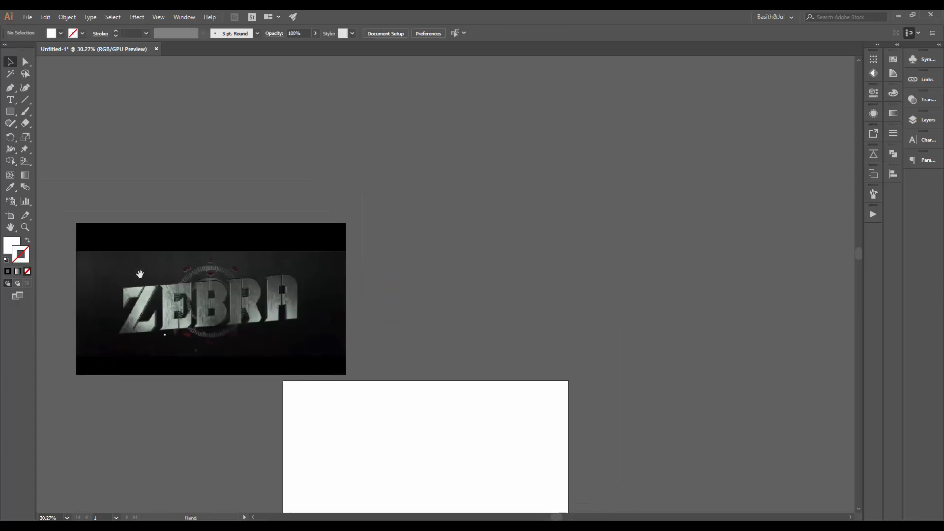
{"action": "scroll", "coordinate": [140, 272], "scroll_direction": "up", "scroll_amount": 2}
{"action": "scroll", "coordinate": [194, 311], "scroll_direction": "up", "scroll_amount": 3}
{"action": "left_click_drag", "start_coordinate": [194, 310], "coordinate": [306, 345]}
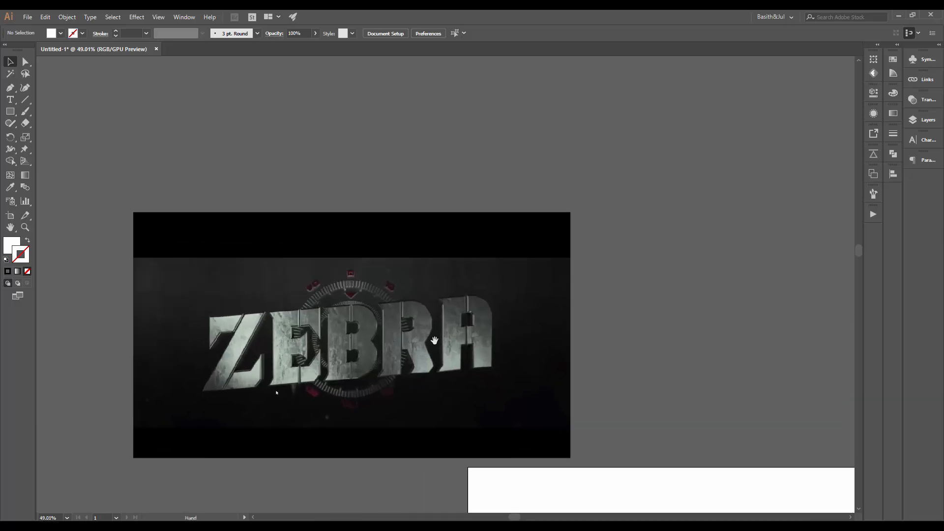
{"action": "left_click_drag", "start_coordinate": [409, 267], "coordinate": [314, 282]}
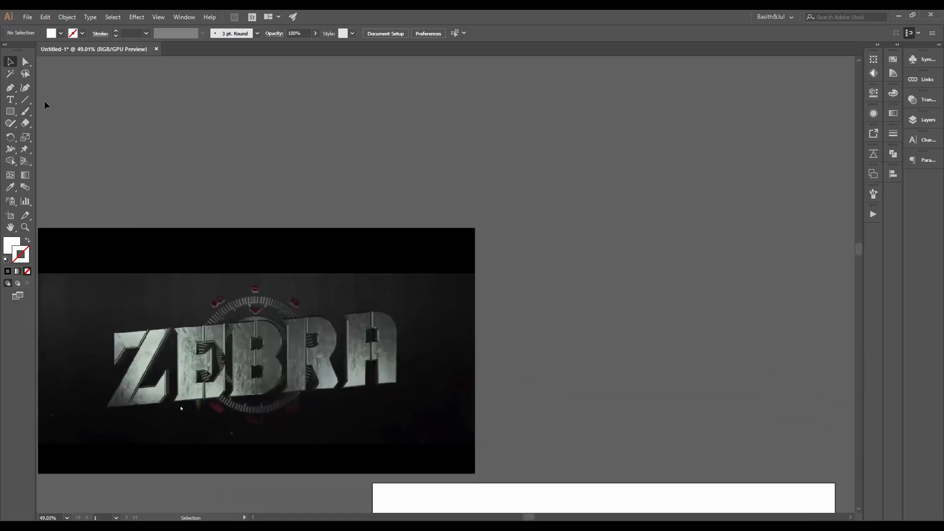
Select the Pen tool and set the fill to none with a white stroke
{"action": "left_click", "coordinate": [13, 90]}
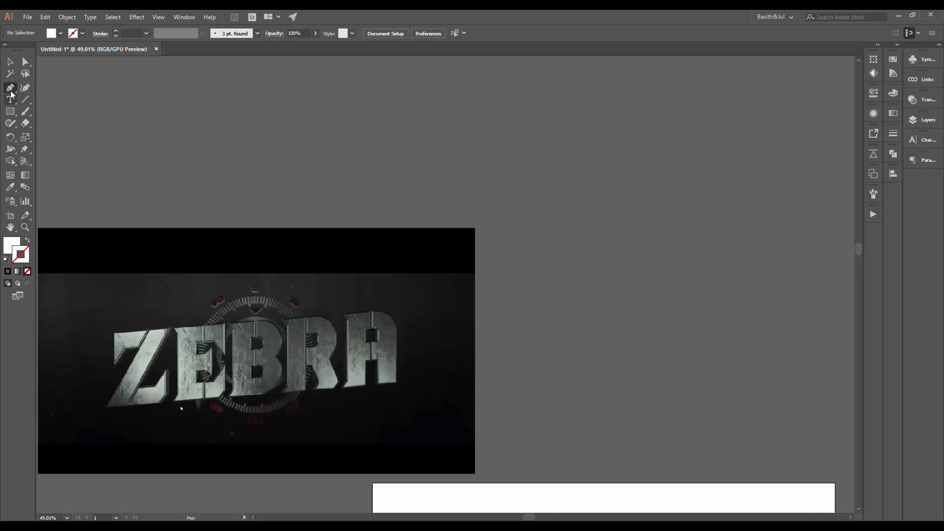
{"action": "left_click_drag", "start_coordinate": [635, 288], "coordinate": [602, 269]}
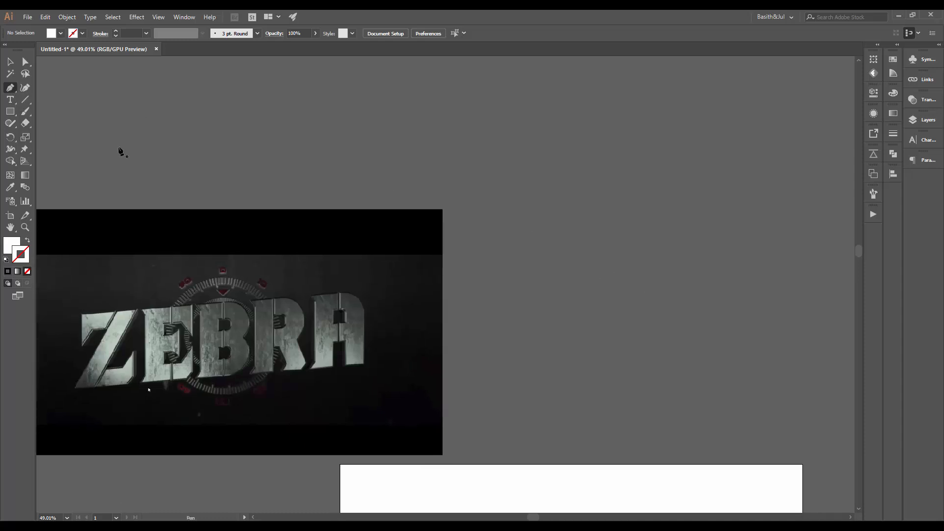
{"action": "left_click", "coordinate": [17, 241]}
{"action": "key", "text": "slash"}
{"action": "left_click", "coordinate": [13, 250]}
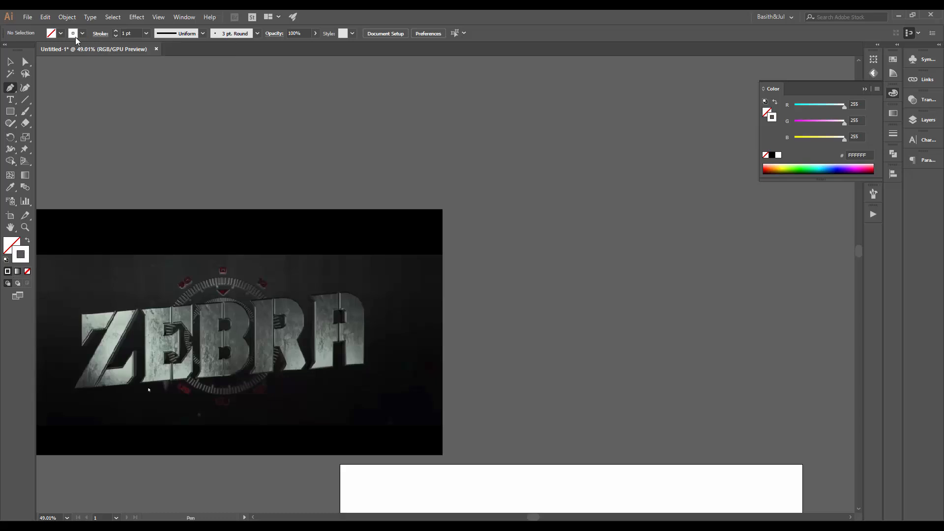
Open the Swatches panel and set the stroke color to black
{"action": "left_click", "coordinate": [877, 46]}
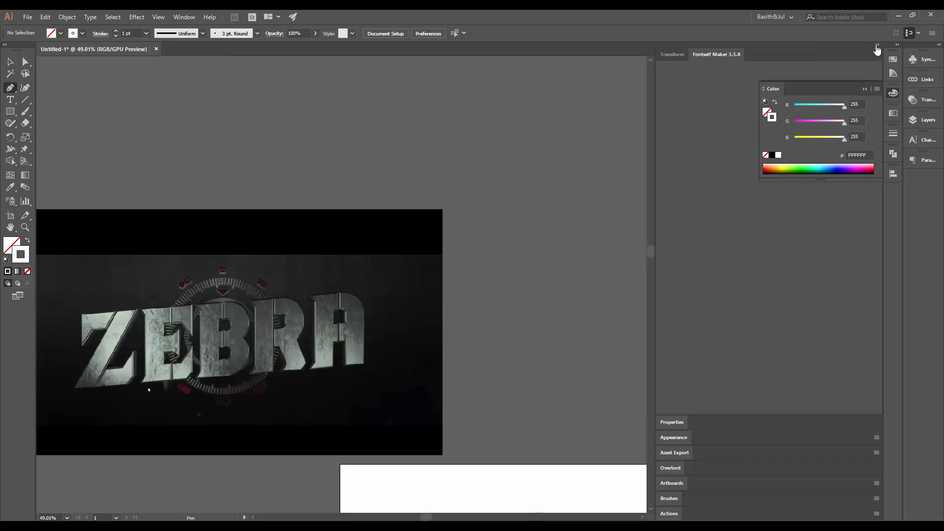
{"action": "left_click", "coordinate": [877, 46]}
{"action": "left_click", "coordinate": [899, 46]}
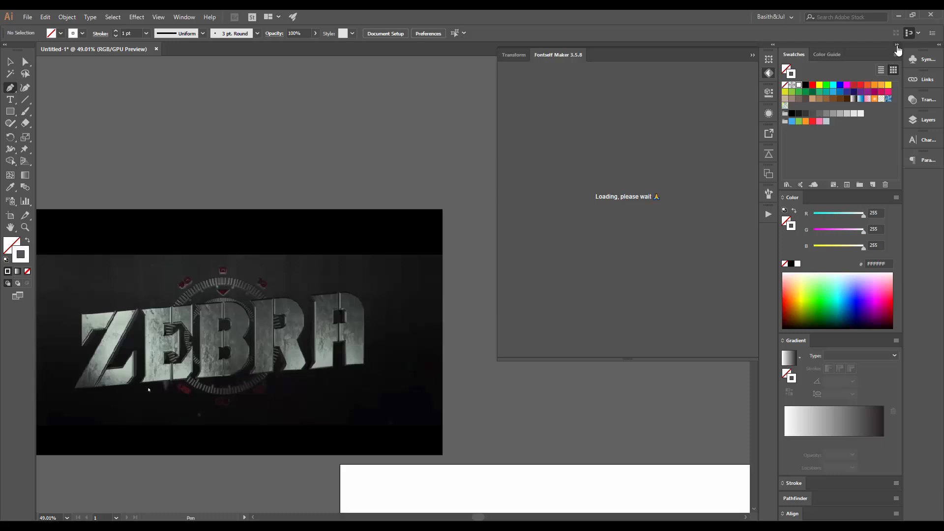
{"action": "left_click", "coordinate": [897, 45]}
{"action": "left_click", "coordinate": [854, 53]}
{"action": "left_click", "coordinate": [892, 59]}
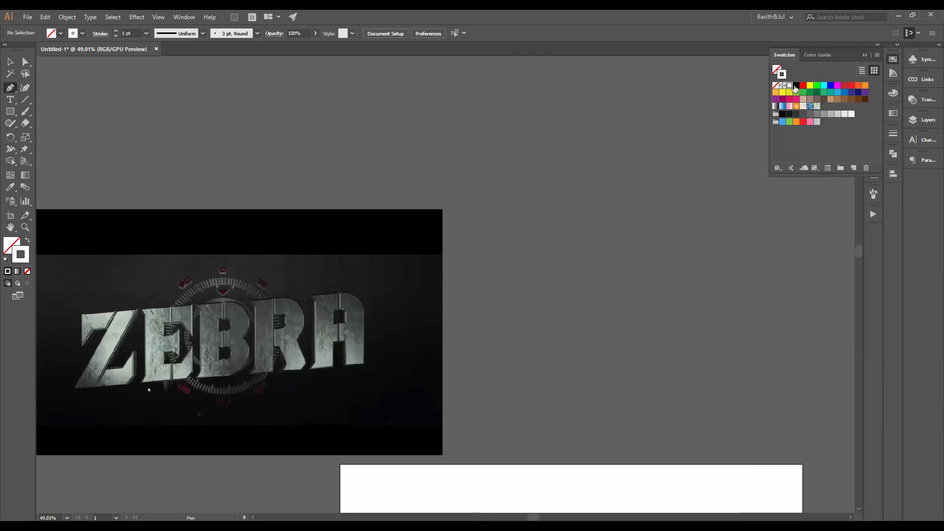
{"action": "left_click", "coordinate": [797, 85]}
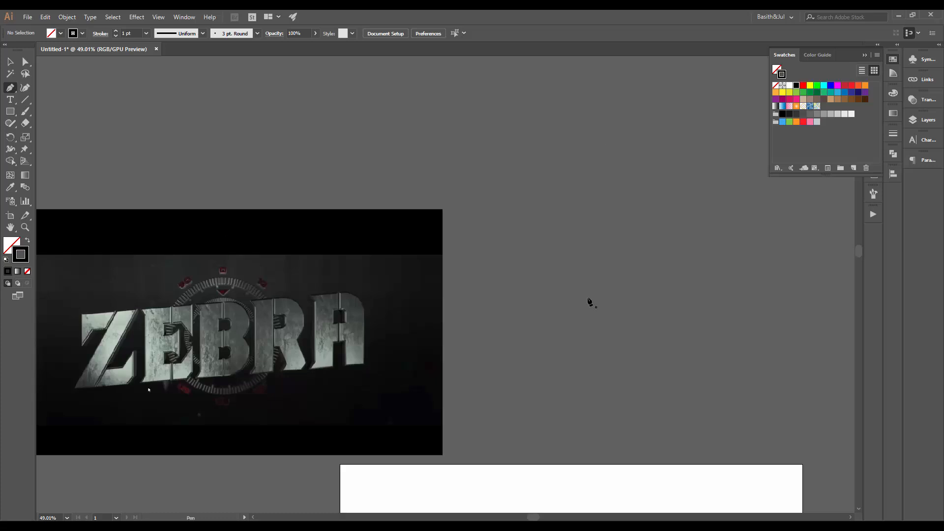
Draw a short horizontal line with the Pen tool beside the frame as the top of a Z
{"action": "left_click_drag", "start_coordinate": [590, 301], "coordinate": [560, 280]}
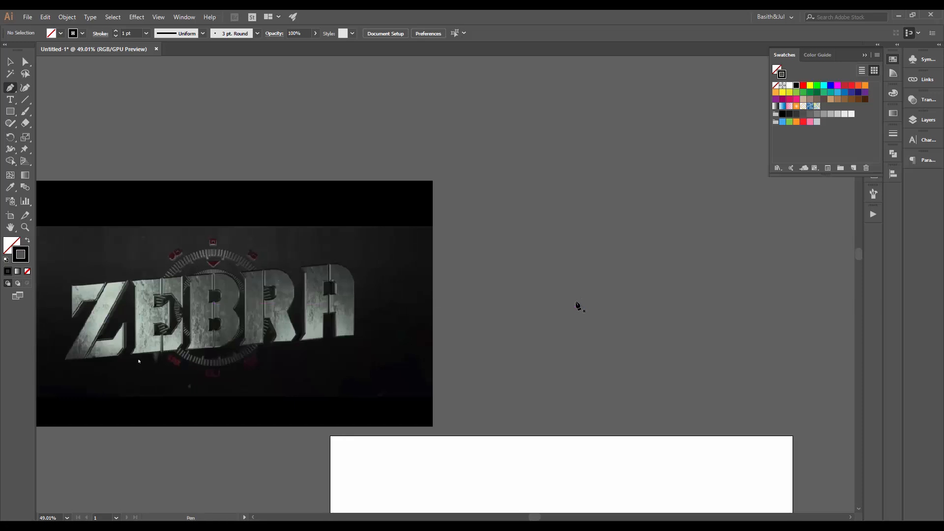
{"action": "left_click", "coordinate": [539, 298]}
{"action": "left_click", "coordinate": [595, 298]}
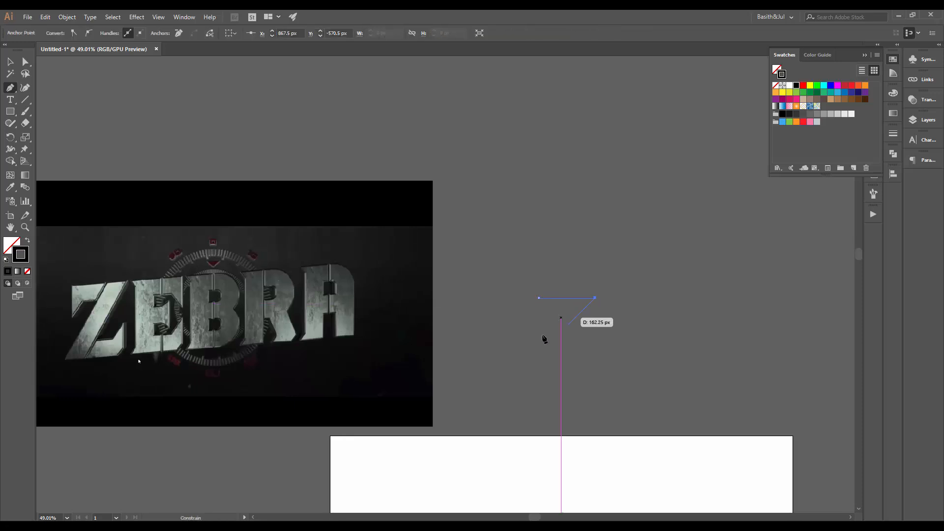
{"action": "key", "text": "v"}
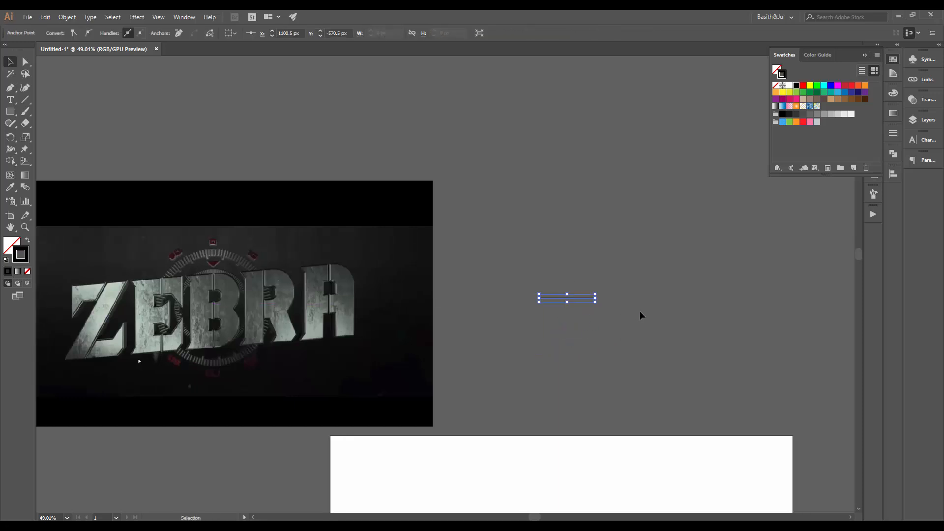
{"action": "left_click", "coordinate": [615, 320]}
Continue the path with a diagonal down-left and a horizontal bottom segment to form a Z
{"action": "key", "text": "p"}
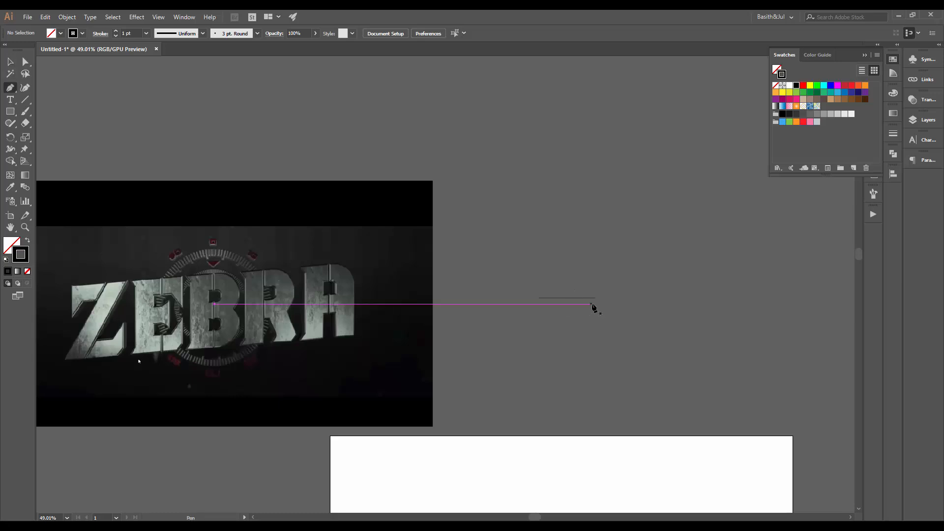
{"action": "left_click", "coordinate": [596, 298]}
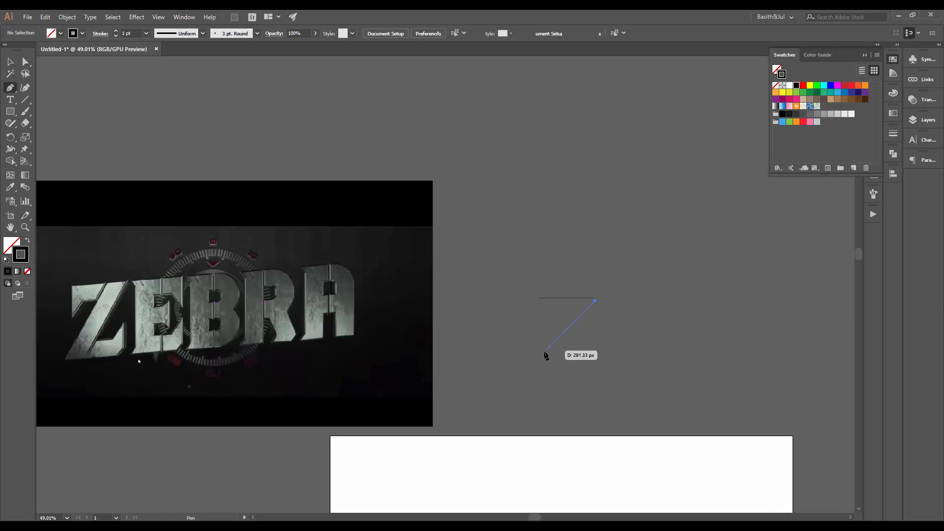
{"action": "left_click", "coordinate": [537, 359]}
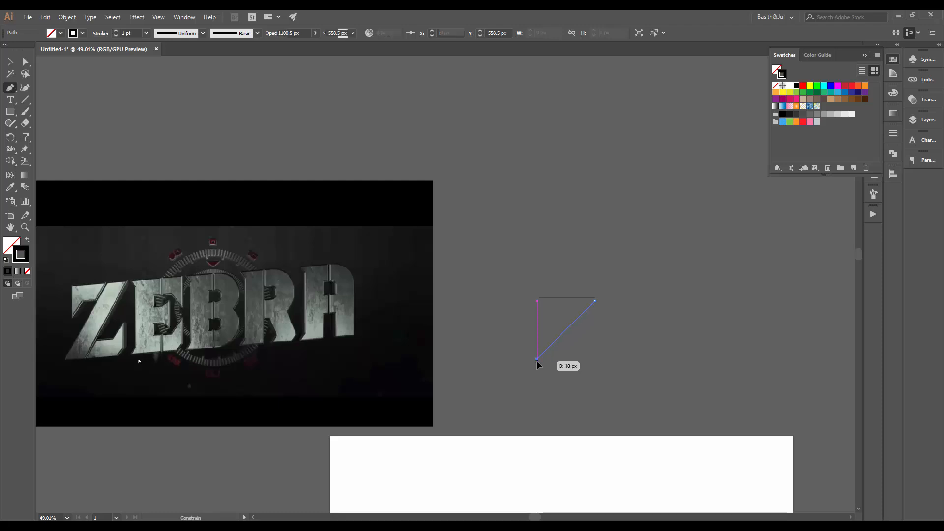
{"action": "key", "text": "v"}
{"action": "left_click", "coordinate": [590, 361]}
{"action": "key", "text": "p"}
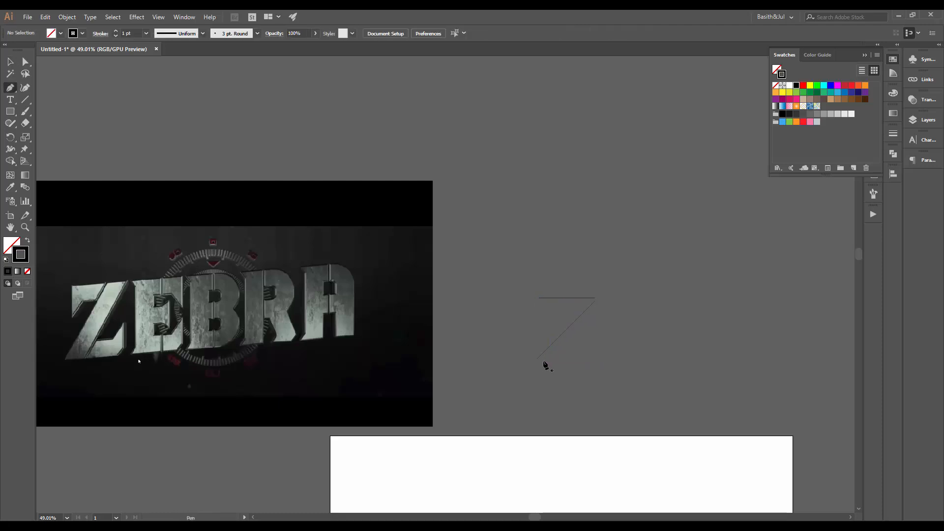
{"action": "left_click", "coordinate": [538, 360]}
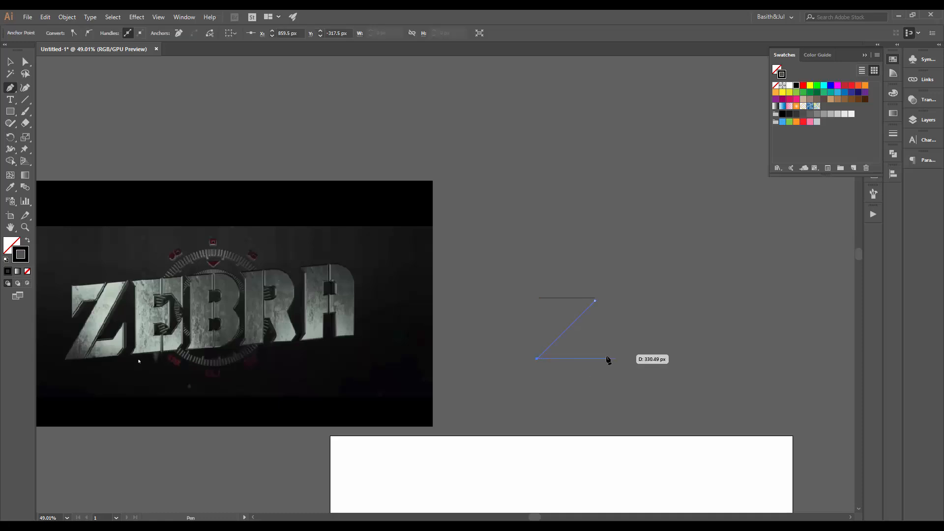
{"action": "left_click", "coordinate": [594, 359]}
{"action": "key", "text": "v"}
{"action": "left_click", "coordinate": [632, 317]}
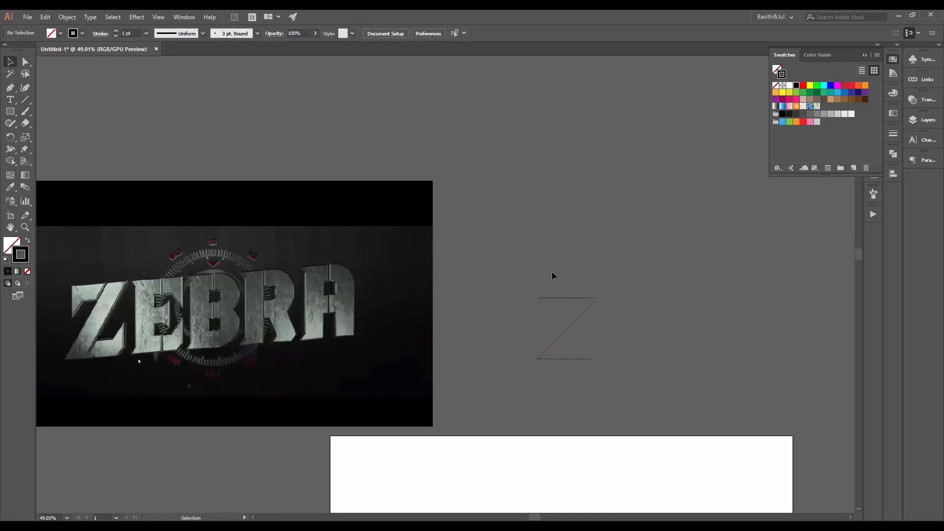
Select the Z path and set its stroke weight to 25 pt
{"action": "left_click_drag", "start_coordinate": [551, 271], "coordinate": [656, 346]}
{"action": "left_click", "coordinate": [660, 344]}
{"action": "left_click", "coordinate": [574, 358]}
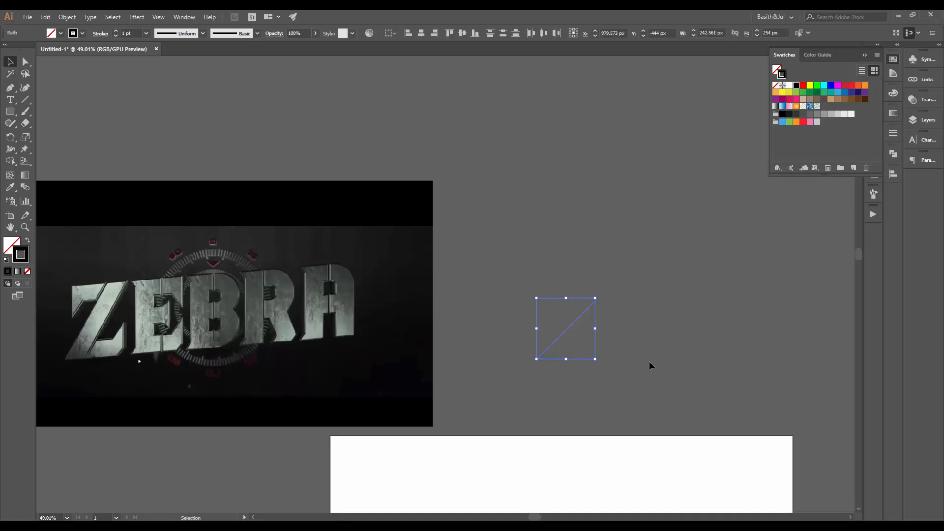
{"action": "left_click", "coordinate": [649, 361]}
{"action": "left_click_drag", "start_coordinate": [559, 270], "coordinate": [617, 388]}
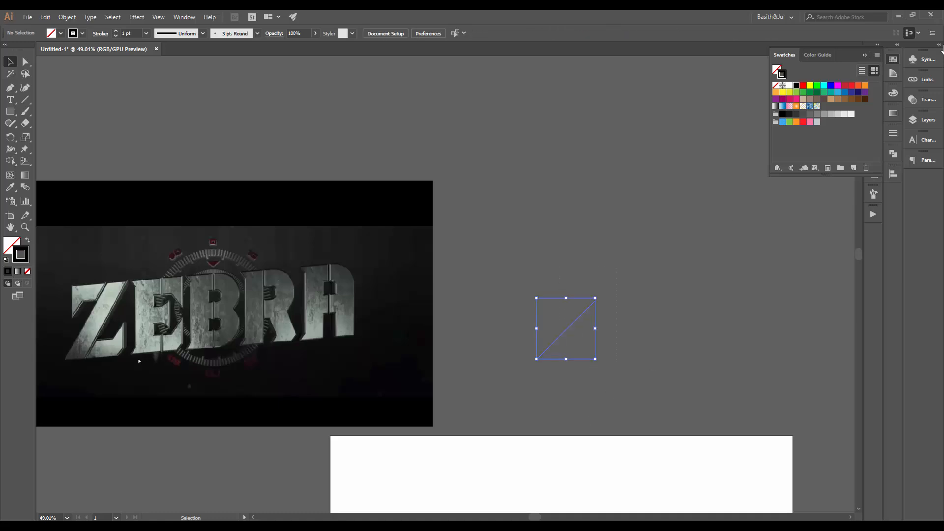
{"action": "left_click", "coordinate": [866, 56]}
{"action": "left_click", "coordinate": [893, 134]}
{"action": "left_click", "coordinate": [792, 145]}
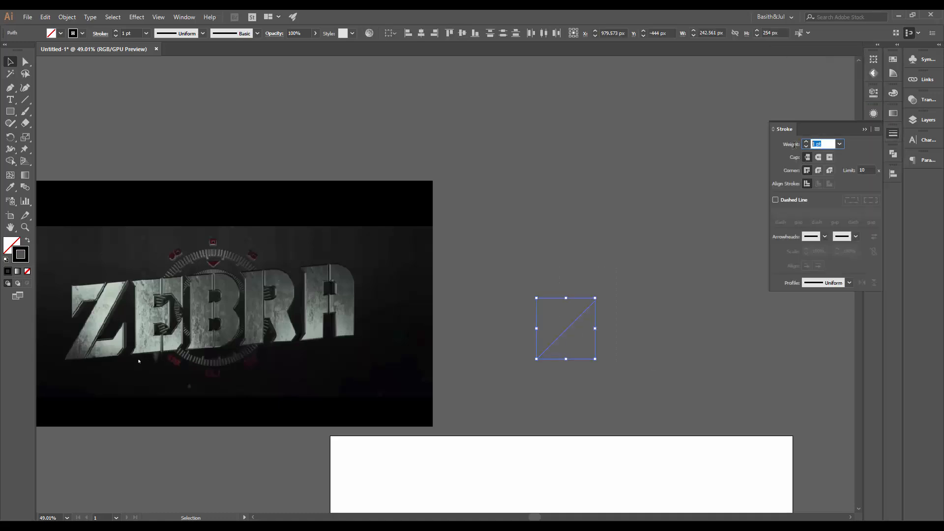
{"action": "type", "text": "25"}
{"action": "key", "text": "Return"}
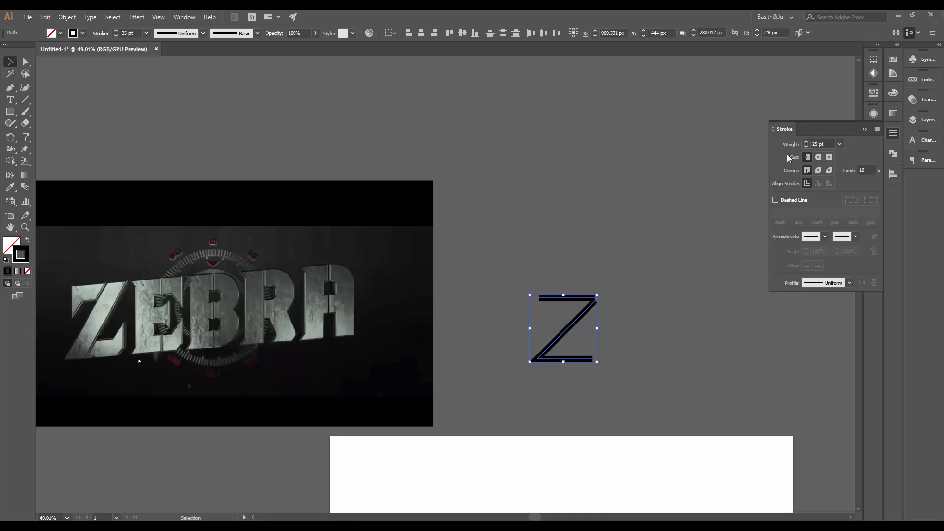
Raise the Z's stroke weight to 75 pt
{"action": "left_click", "coordinate": [786, 140]}
{"action": "type", "text": "1"}
{"action": "key", "text": "BackSpace"}
{"action": "type", "text": "75"}
{"action": "key", "text": "Return"}
{"action": "left_click", "coordinate": [617, 265]}
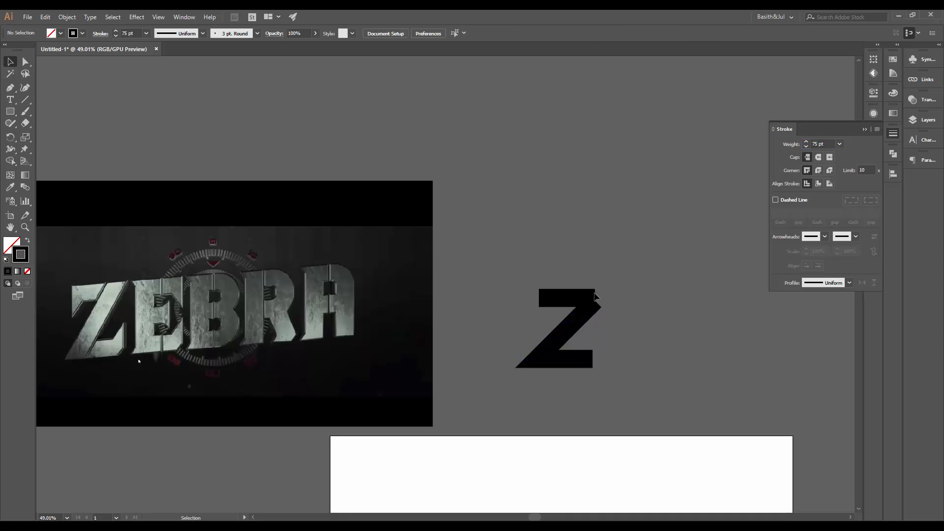
Move the Z's top bar over the top of the E in the frame and set its stroke weight to 70 pt
{"action": "left_click_drag", "start_coordinate": [545, 341], "coordinate": [228, 285]}
{"action": "left_click", "coordinate": [255, 268]}
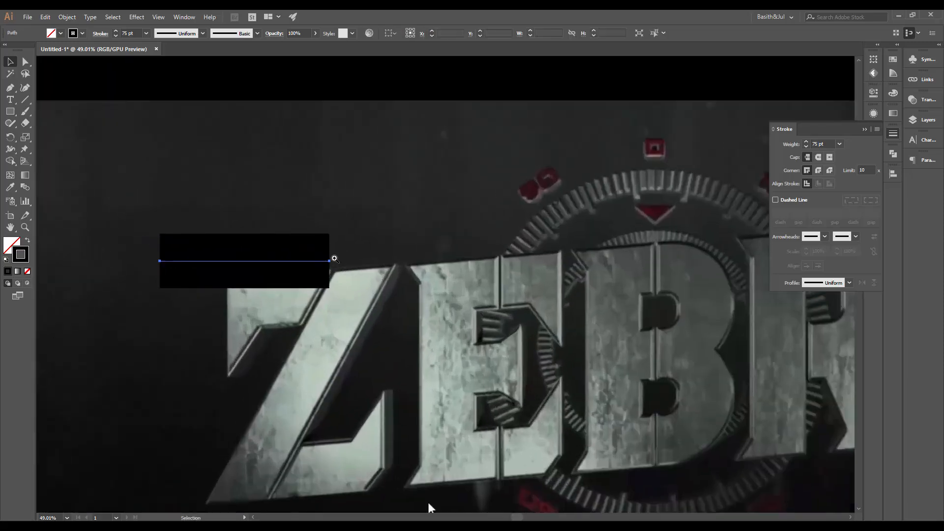
{"action": "mouse_move", "coordinate": [285, 263]}
{"action": "left_mouse_down"}
{"action": "mouse_move", "coordinate": [302, 301]}
{"action": "mouse_move", "coordinate": [480, 312]}
{"action": "mouse_move", "coordinate": [532, 285]}
{"action": "left_mouse_up"}
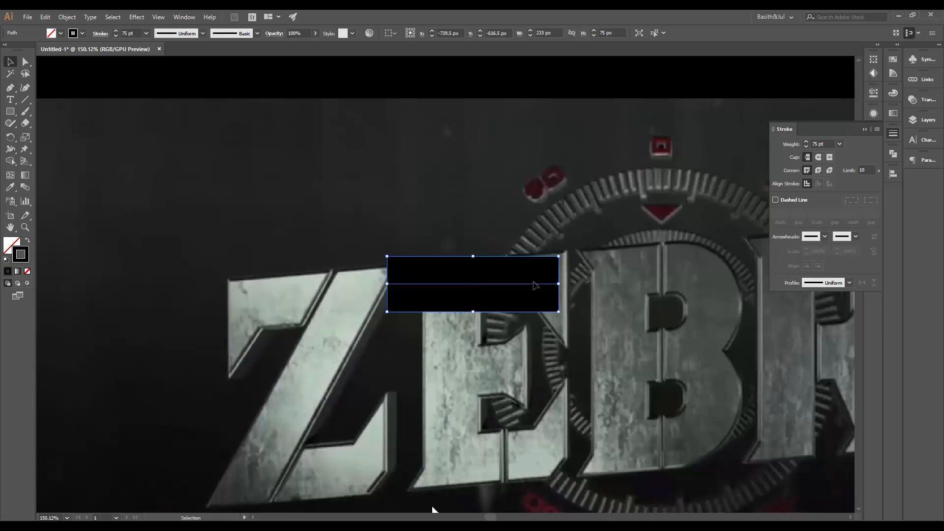
{"action": "left_click", "coordinate": [788, 144]}
{"action": "type", "text": "70"}
{"action": "key", "text": "Return"}
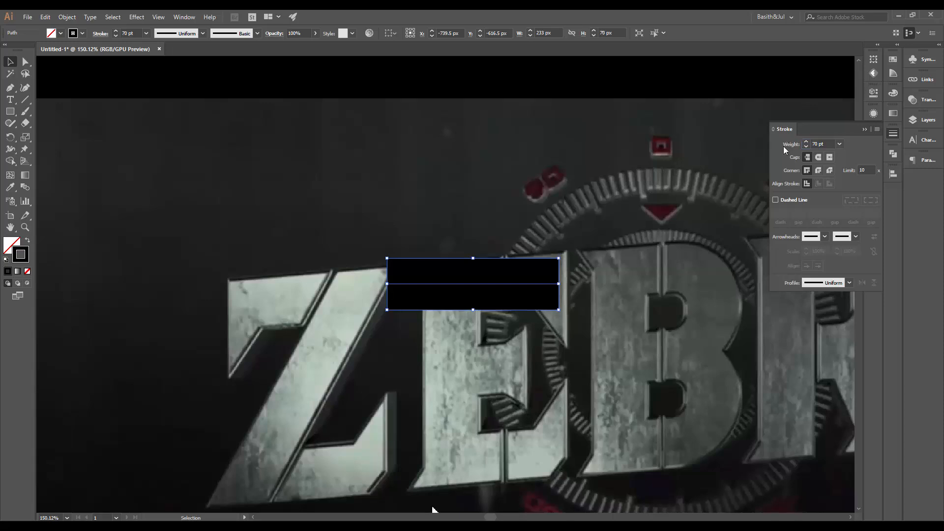
Rotate the bar slightly to match the E's slant and nudge it right
{"action": "left_click_drag", "start_coordinate": [564, 259], "coordinate": [562, 250]}
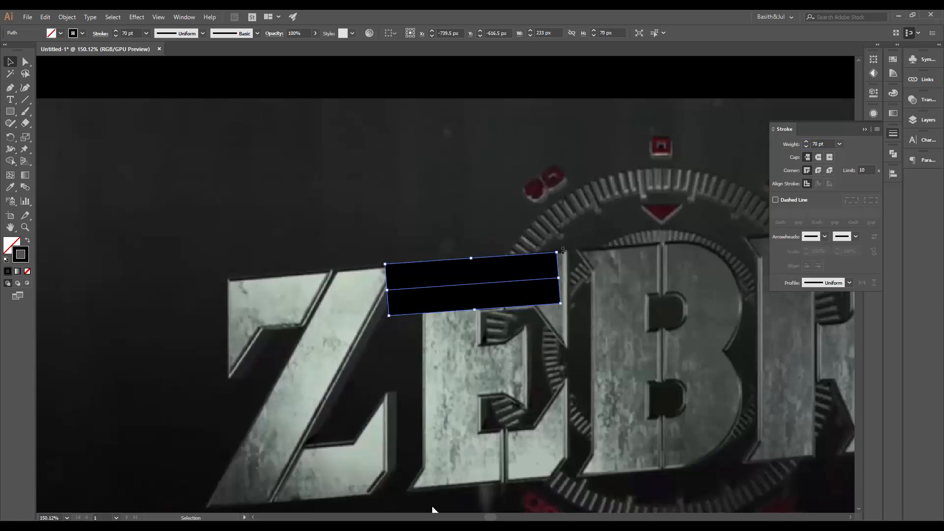
{"action": "key", "text": "shift+Right"}
{"action": "key", "text": "shift+Right"}
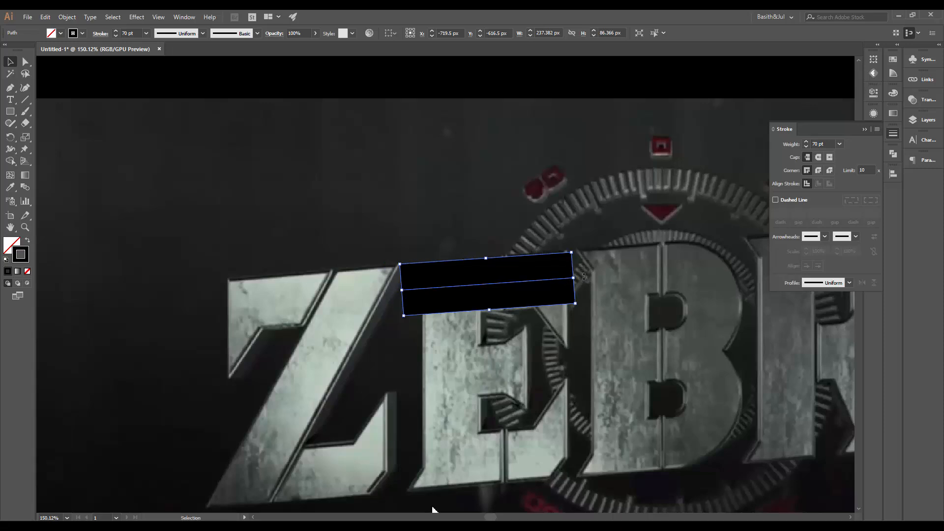
Rotate the bar upright onto the E's vertical stem and set its stroke weight to 75 pt
{"action": "left_click_drag", "start_coordinate": [584, 276], "coordinate": [539, 392]}
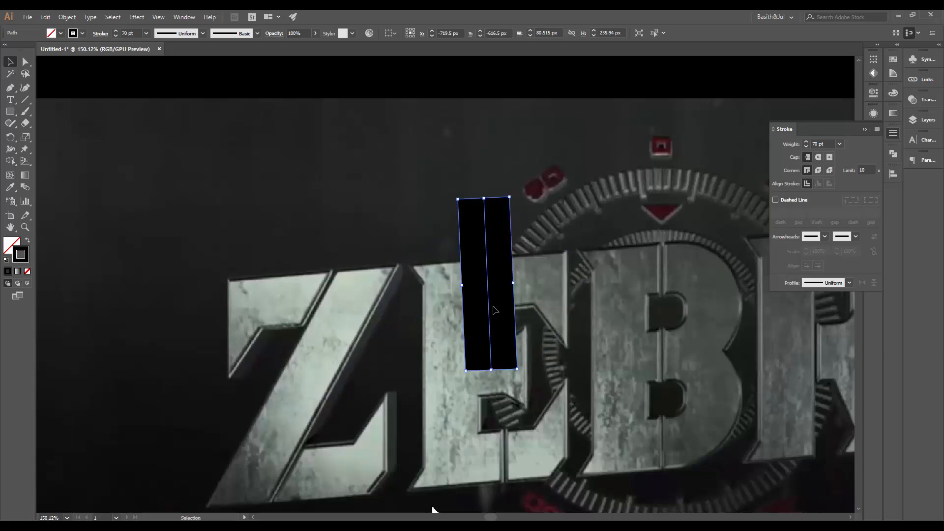
{"action": "left_click_drag", "start_coordinate": [494, 309], "coordinate": [458, 405]}
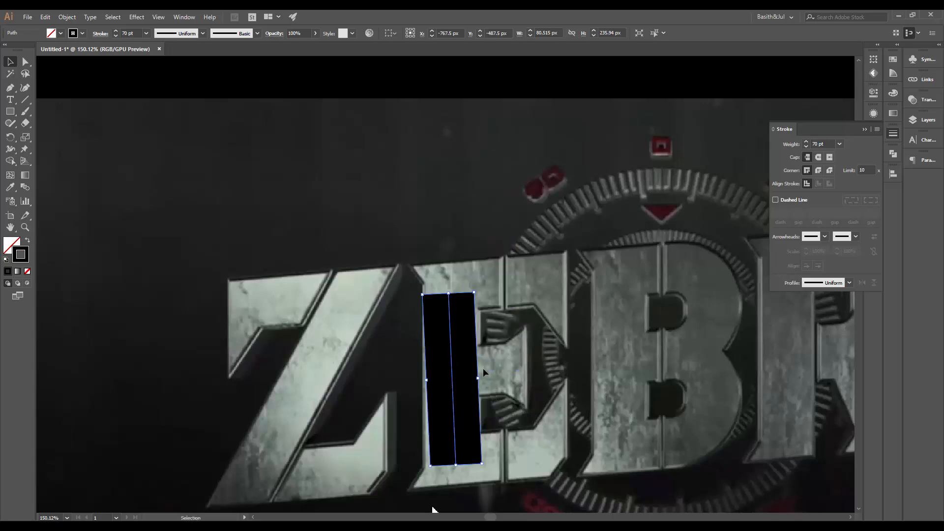
{"action": "left_click_drag", "start_coordinate": [477, 288], "coordinate": [480, 291]}
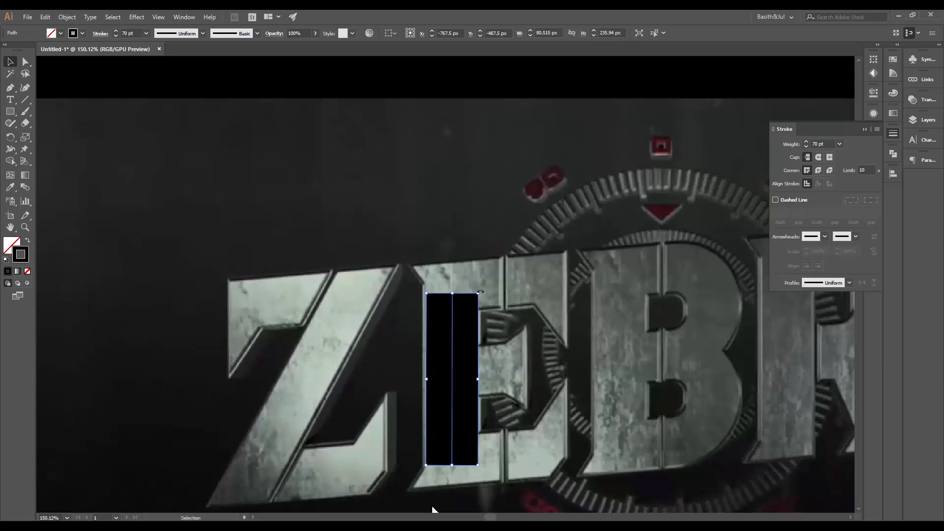
{"action": "left_click", "coordinate": [831, 143]}
{"action": "type", "text": "75"}
{"action": "key", "text": "Return"}
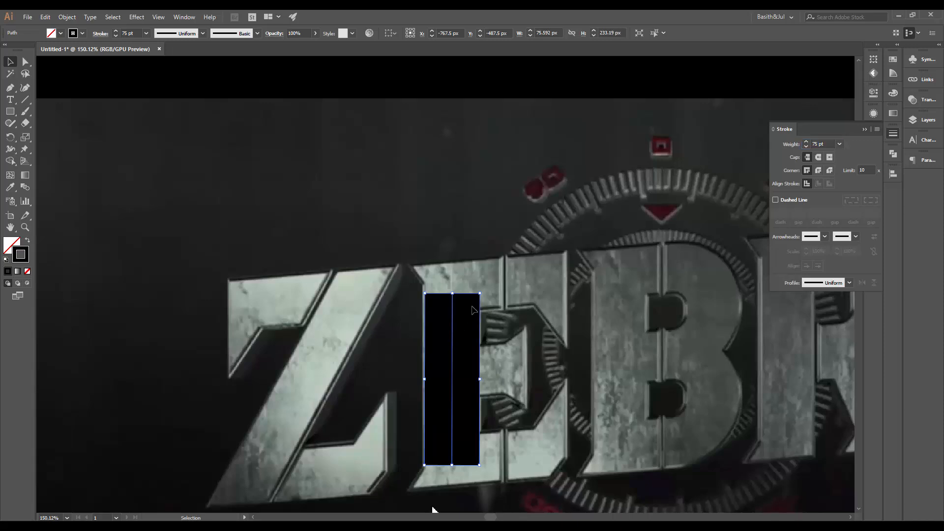
{"action": "left_click_drag", "start_coordinate": [482, 290], "coordinate": [480, 290]}
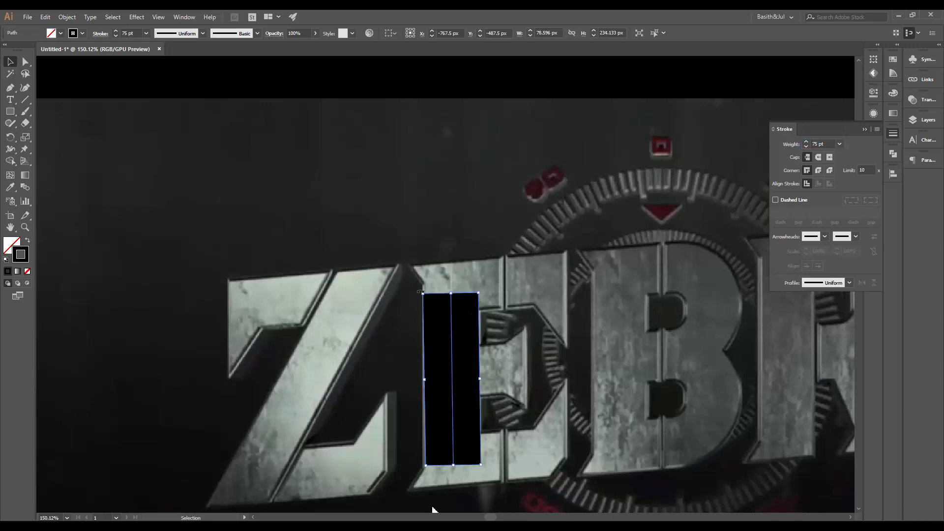
Move the bar off the frame and delete it together with the remaining Z strokes
{"action": "left_click_drag", "start_coordinate": [591, 378], "coordinate": [379, 354]}
{"action": "left_click_drag", "start_coordinate": [565, 267], "coordinate": [407, 307]}
{"action": "left_click_drag", "start_coordinate": [482, 299], "coordinate": [328, 299]}
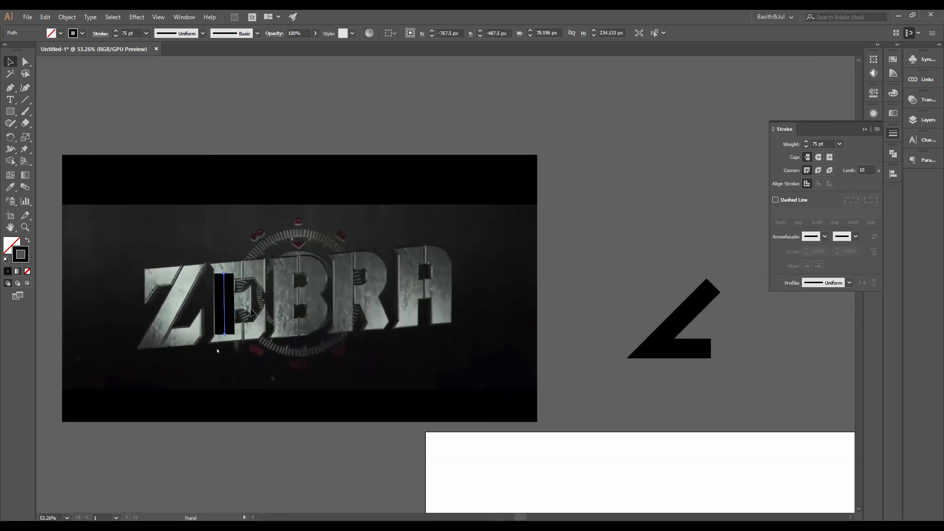
{"action": "left_click_drag", "start_coordinate": [221, 309], "coordinate": [630, 257]}
{"action": "left_click_drag", "start_coordinate": [644, 292], "coordinate": [511, 299]}
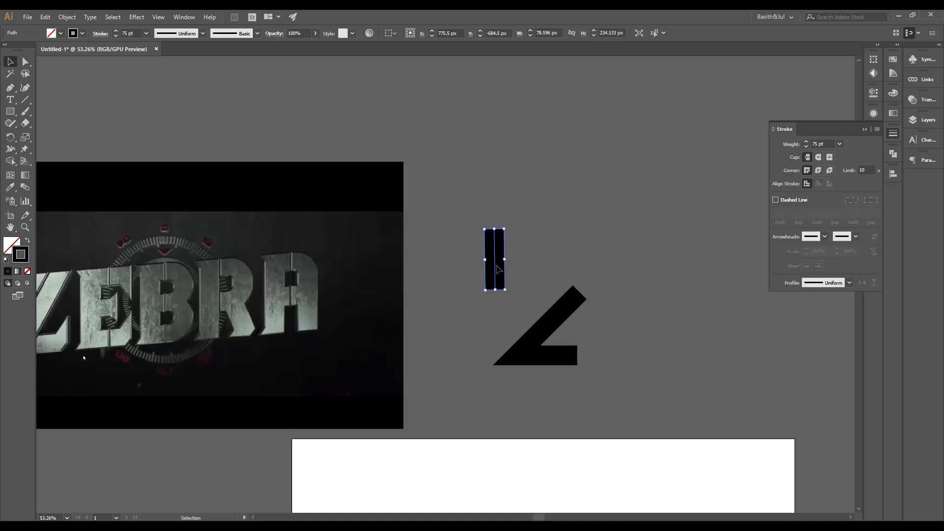
{"action": "left_click_drag", "start_coordinate": [469, 205], "coordinate": [654, 432]}
{"action": "key", "text": "Delete"}
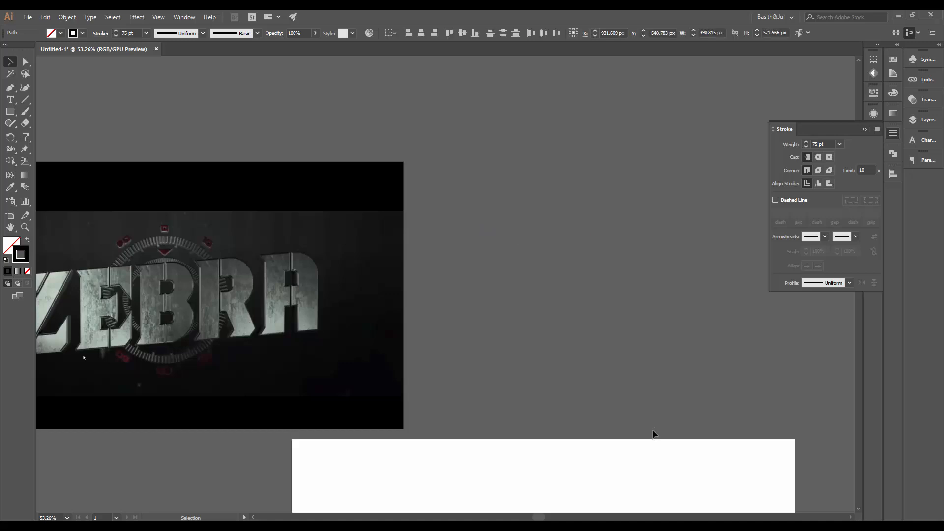
Draw a new horizontal top line for the Z with the Pen tool
{"action": "key", "text": "p"}
{"action": "left_click", "coordinate": [512, 268]}
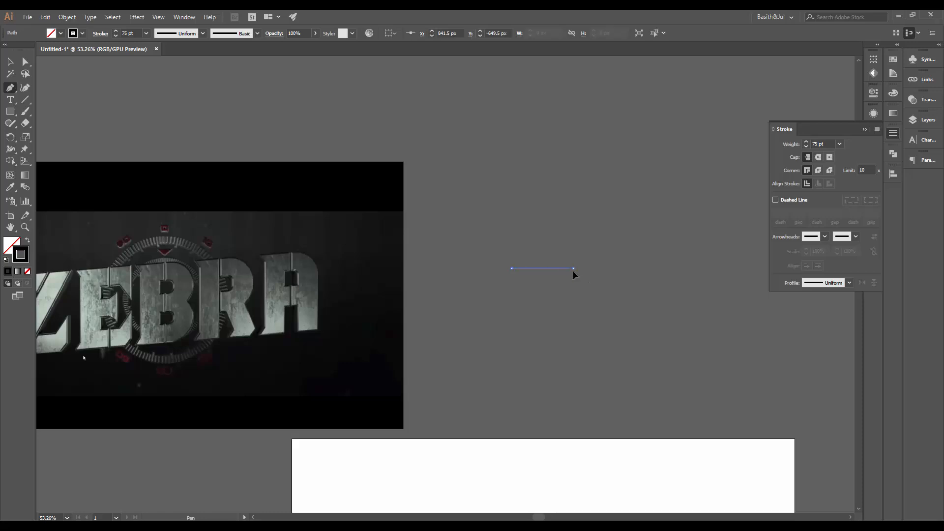
{"action": "left_click", "coordinate": [573, 268]}
{"action": "mouse_move", "coordinate": [689, 375]}
{"action": "left_mouse_down"}
{"action": "mouse_move", "coordinate": [692, 416]}
{"action": "mouse_move", "coordinate": [736, 409]}
{"action": "left_mouse_up"}
{"action": "key", "text": "v"}
{"action": "left_click", "coordinate": [690, 369]}
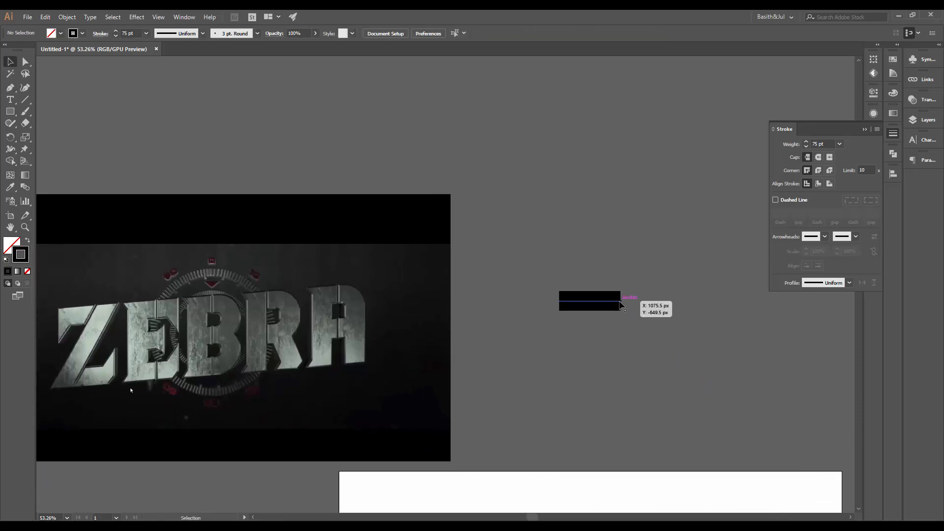
Extend the line with a diagonal down-left and a horizontal bottom stroke to complete the Z
{"action": "key", "text": "p"}
{"action": "left_click", "coordinate": [621, 301]}
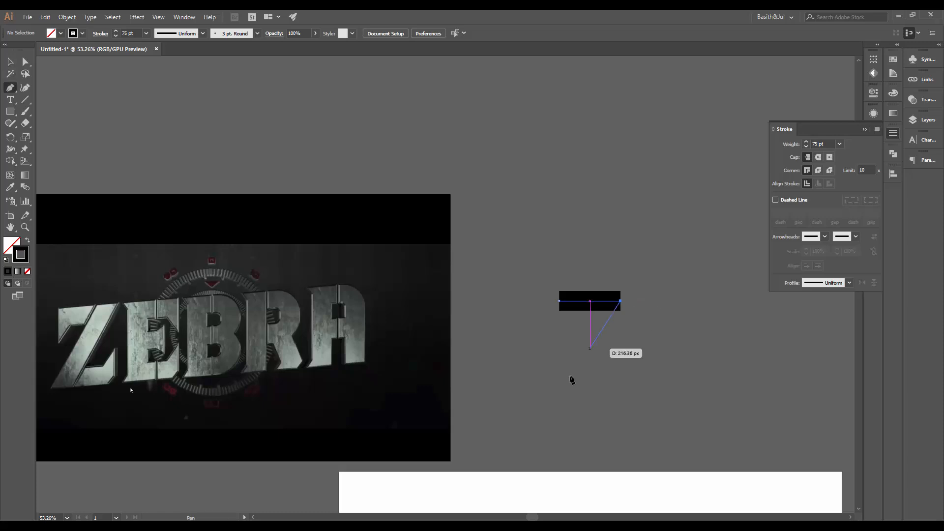
{"action": "left_click", "coordinate": [559, 383]}
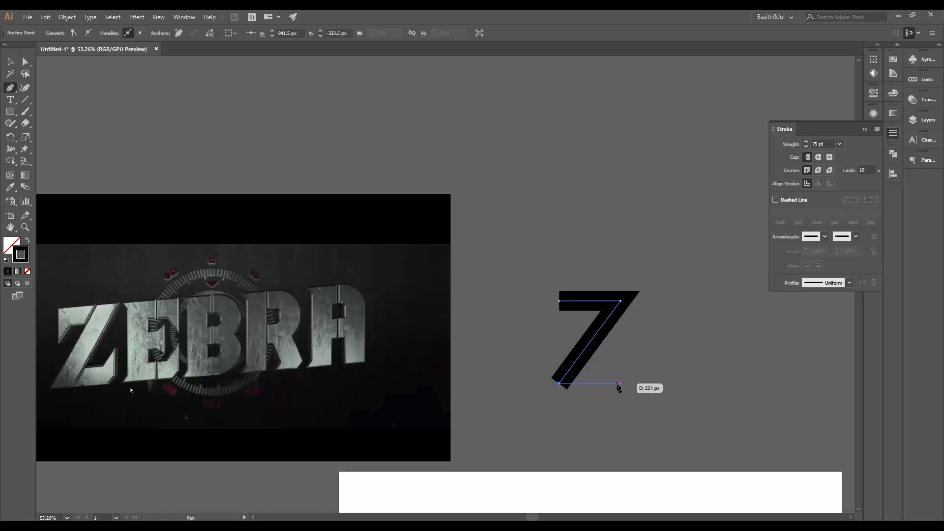
{"action": "left_click", "coordinate": [620, 383]}
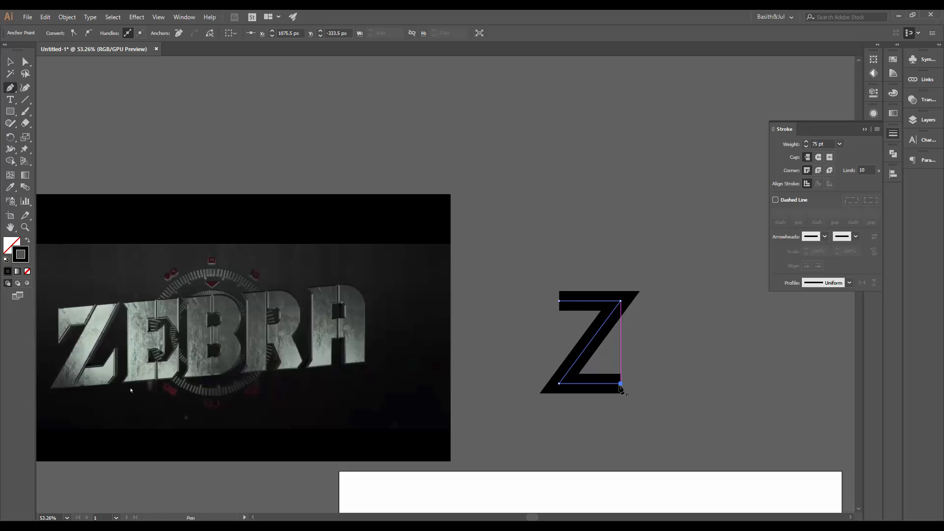
Nudge the Z's bottom-left anchor slightly to the right with Direct Selection
{"action": "key", "text": "a"}
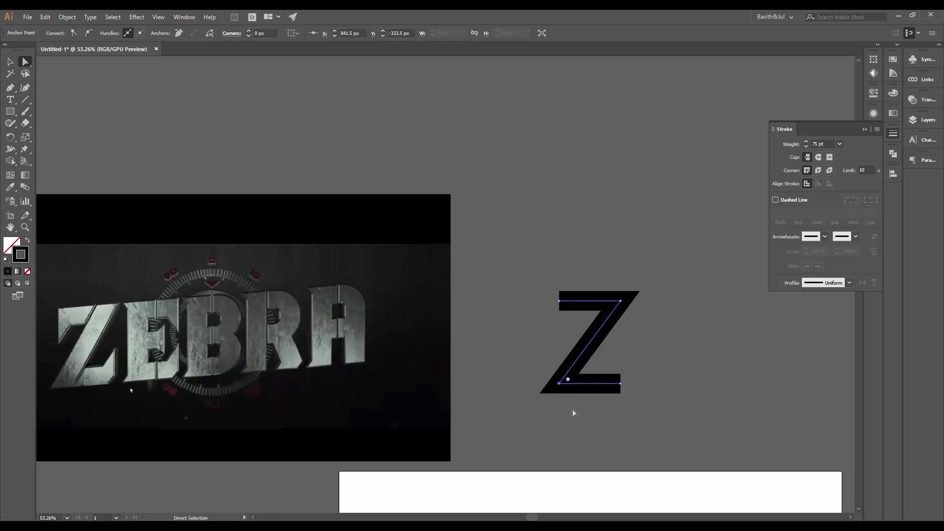
{"action": "key", "text": "Right"}
{"action": "key", "text": "Right"}
{"action": "key", "text": "Right"}
{"action": "key", "text": "Right"}
{"action": "key", "text": "Right"}
{"action": "key", "text": "Right"}
{"action": "key", "text": "Right"}
{"action": "key", "text": "Right"}
{"action": "key", "text": "Right"}
{"action": "key", "text": "Right"}
{"action": "key", "text": "Right"}
{"action": "key", "text": "Right"}
{"action": "key", "text": "Right"}
{"action": "key", "text": "Right"}
{"action": "key", "text": "Right"}
{"action": "key", "text": "Right"}
{"action": "key", "text": "Right"}
{"action": "key", "text": "Right"}
{"action": "key", "text": "Right"}
{"action": "key", "text": "Right"}
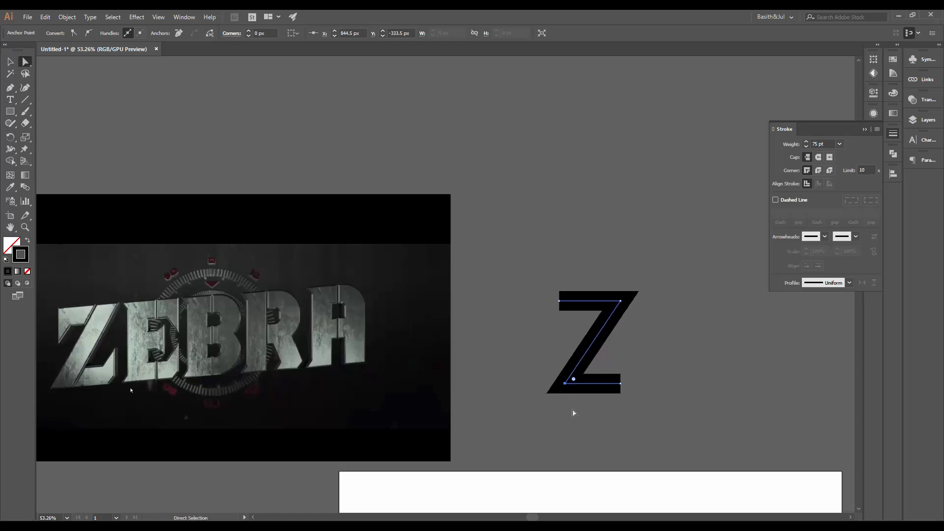
Select the Z's top-right anchor and nudge it slightly to the left
{"action": "left_click_drag", "start_coordinate": [608, 284], "coordinate": [653, 334]}
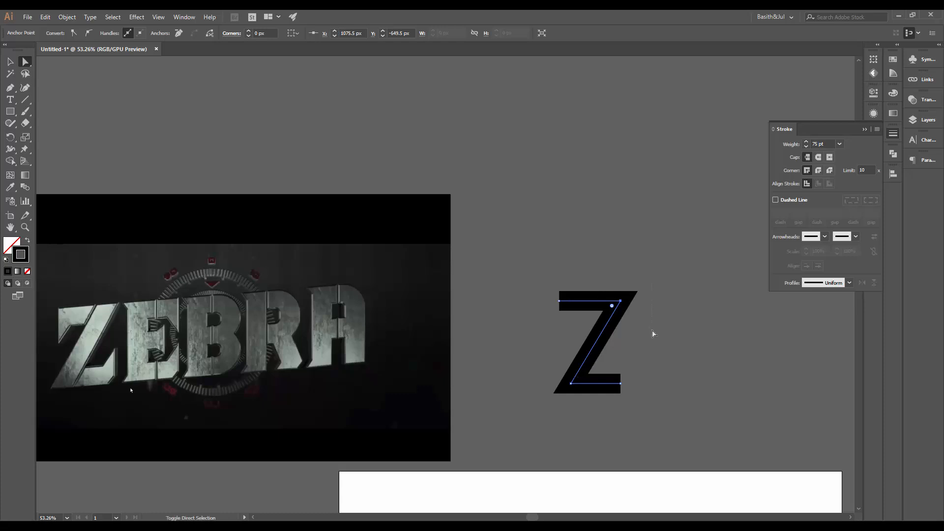
{"action": "key", "text": "Left"}
{"action": "key", "text": "Left"}
{"action": "key", "text": "Left"}
{"action": "key", "text": "Left"}
{"action": "key", "text": "Left"}
{"action": "key", "text": "Left"}
{"action": "key", "text": "Left"}
{"action": "key", "text": "Left"}
{"action": "key", "text": "Left"}
{"action": "key", "text": "Left"}
{"action": "key", "text": "Left"}
{"action": "key", "text": "Left"}
{"action": "key", "text": "Left"}
{"action": "key", "text": "Left"}
{"action": "key", "text": "Left"}
{"action": "key", "text": "Left"}
{"action": "key", "text": "Left"}
{"action": "key", "text": "Left"}
{"action": "key", "text": "Left"}
{"action": "key", "text": "Left"}
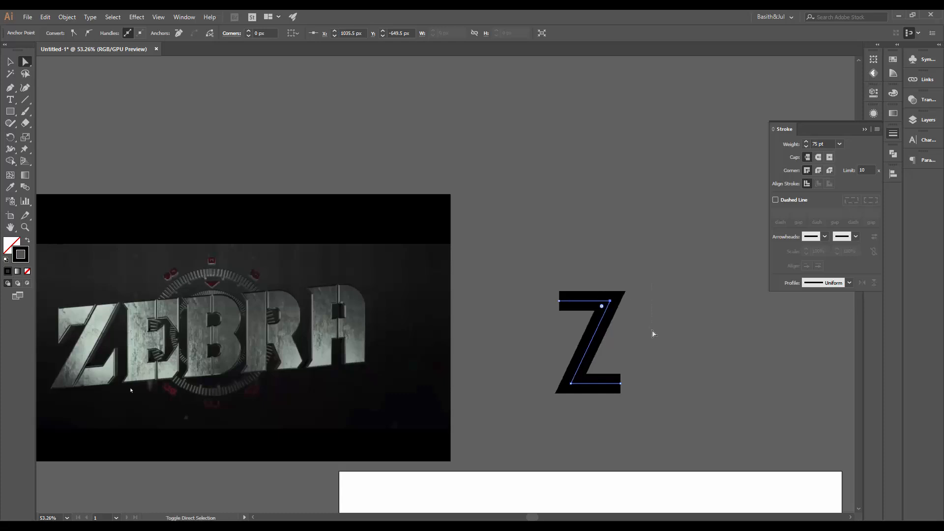
Nudge the Z's top-right anchor back slightly to the right
{"action": "key", "text": "Right"}
{"action": "key", "text": "Right"}
{"action": "key", "text": "Right"}
{"action": "key", "text": "Right"}
{"action": "key", "text": "Right"}
{"action": "key", "text": "Right"}
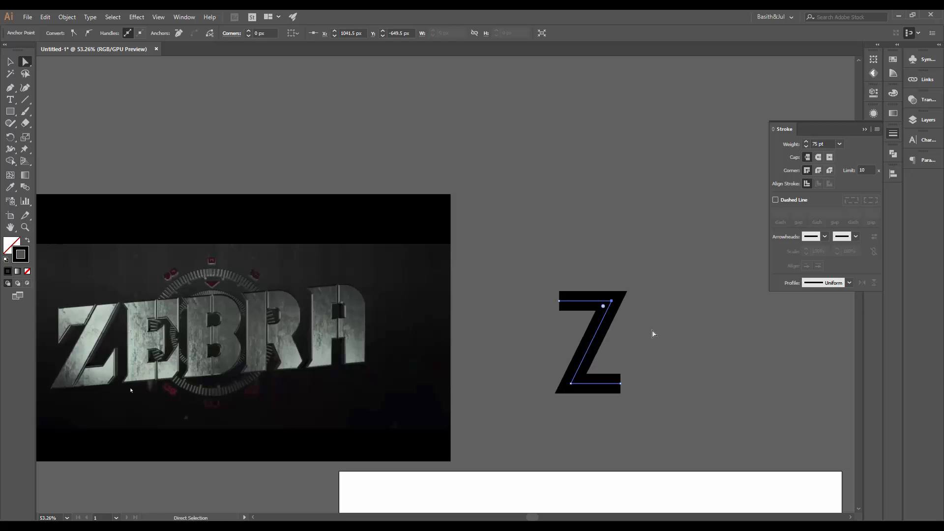
{"action": "left_click", "coordinate": [661, 369]}
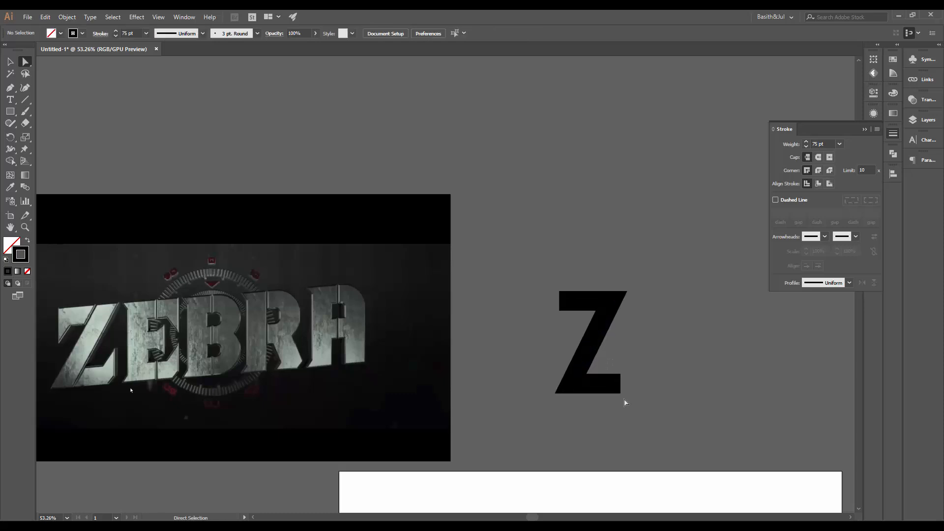
Select the Z's bottom-right anchor and nudge it slightly to the right
{"action": "left_click_drag", "start_coordinate": [607, 361], "coordinate": [635, 439]}
{"action": "key", "text": "Right"}
{"action": "key", "text": "Right"}
{"action": "key", "text": "Right"}
{"action": "key", "text": "Right"}
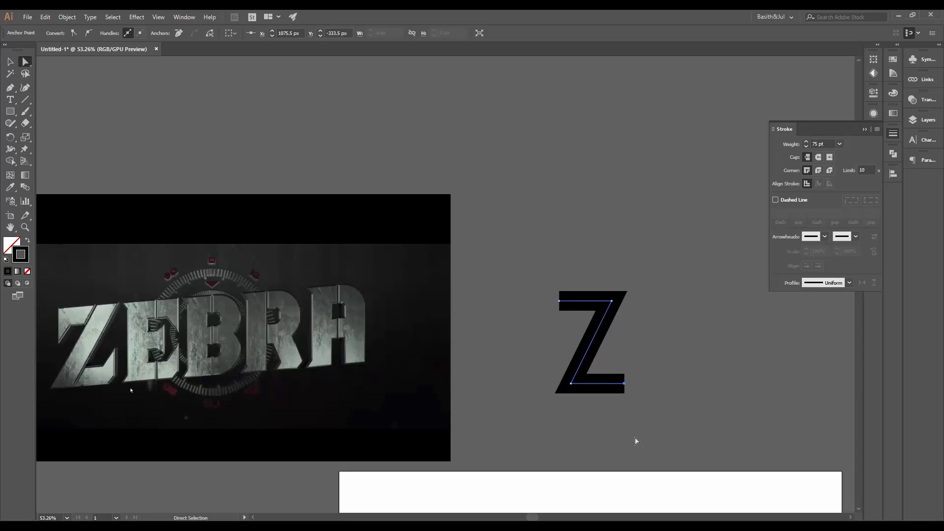
Draw the E's outer bracket with the Pen tool: top stroke, vertical stem and bottom stroke
{"action": "key", "text": "v"}
{"action": "left_click", "coordinate": [693, 381]}
{"action": "scroll", "coordinate": [708, 403], "scroll_direction": "up", "scroll_amount": 2}
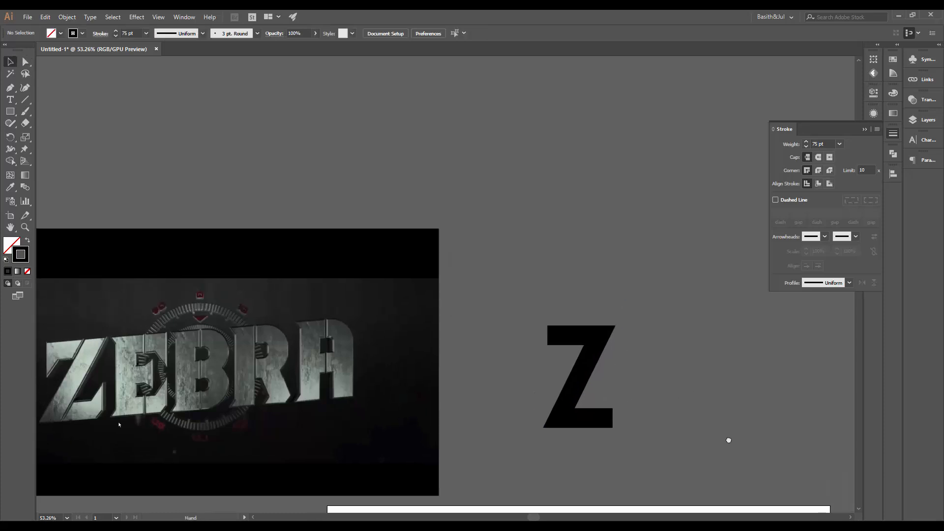
{"action": "key", "text": "p"}
{"action": "left_click_drag", "start_coordinate": [664, 338], "coordinate": [629, 341]}
{"action": "left_click", "coordinate": [629, 340]}
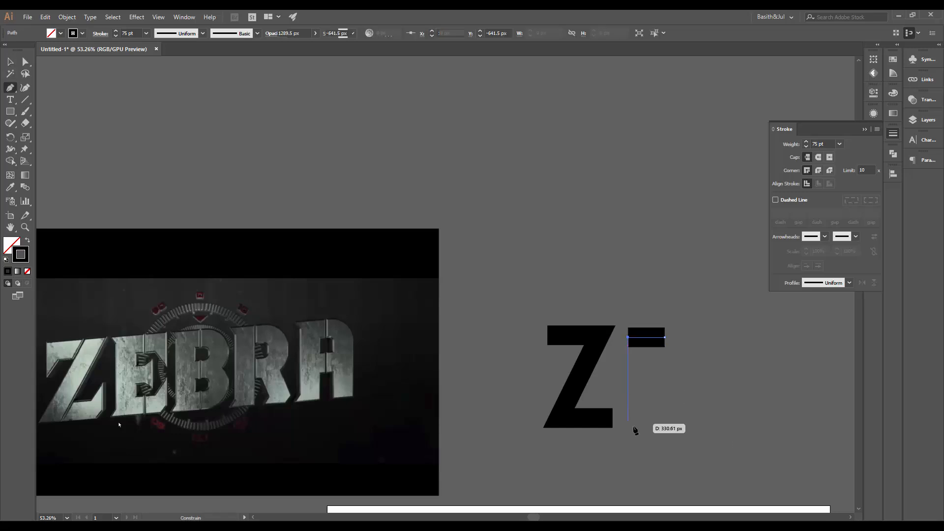
{"action": "left_click", "coordinate": [632, 419], "text": "shift"}
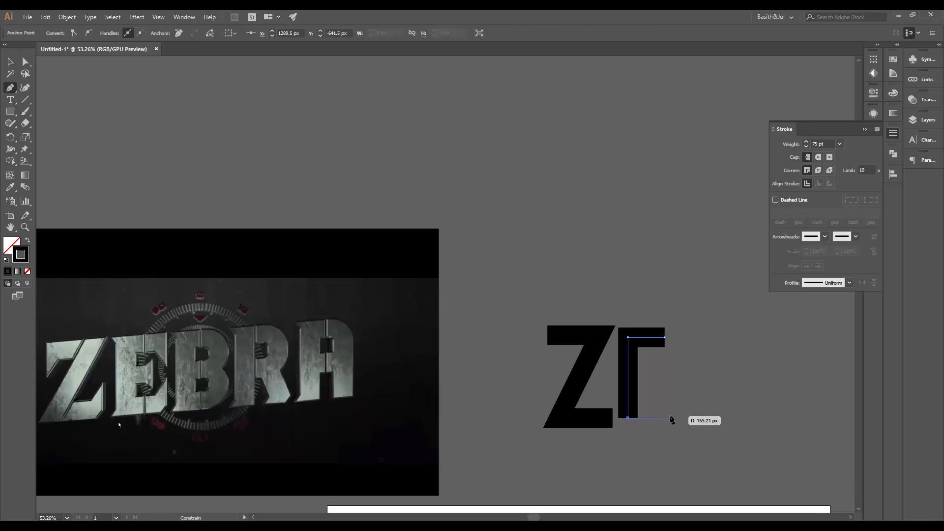
{"action": "left_click", "coordinate": [671, 418], "text": "shift"}
{"action": "key", "text": "v"}
{"action": "left_click", "coordinate": [700, 396]}
Select the E path with Direct Selection and nudge it slightly upward
{"action": "key", "text": "a"}
{"action": "left_click_drag", "start_coordinate": [685, 315], "coordinate": [620, 325]}
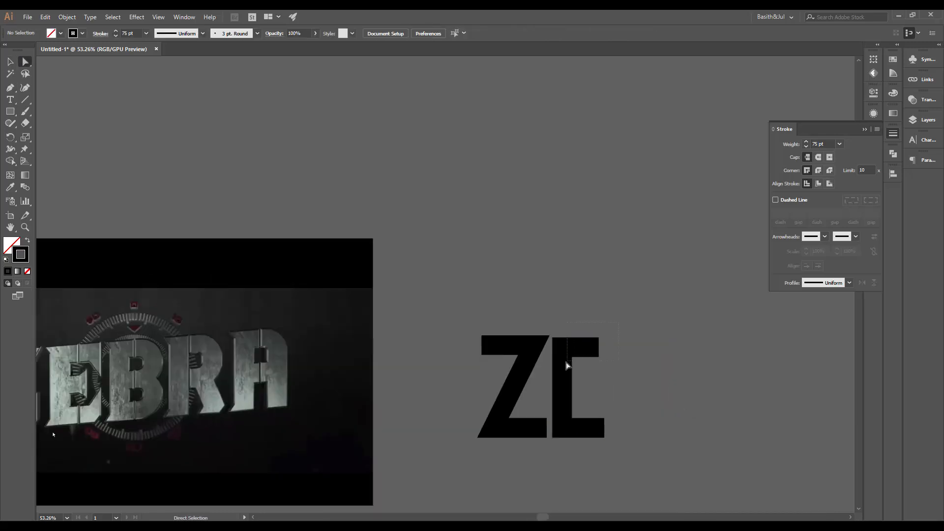
{"action": "left_click", "coordinate": [550, 363]}
{"action": "key", "text": "Up"}
{"action": "key", "text": "Up"}
{"action": "key", "text": "Up"}
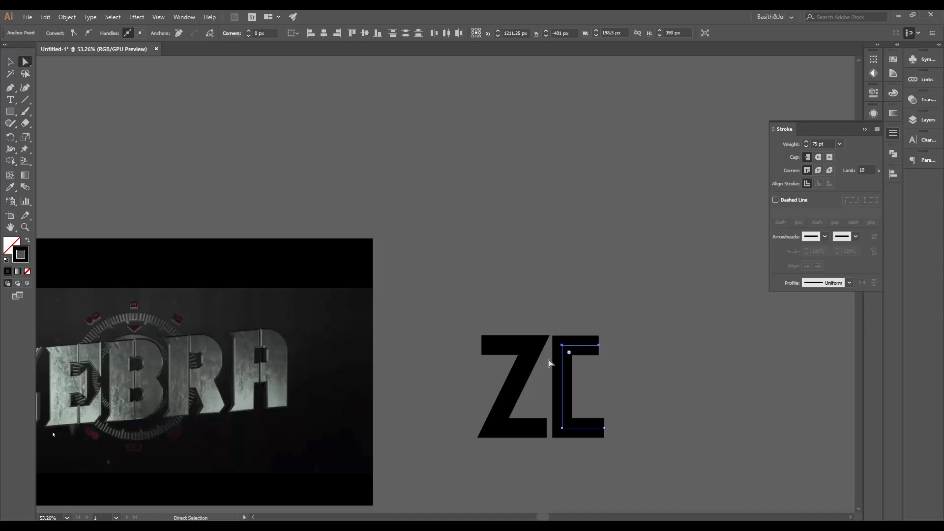
{"action": "key", "text": "Up"}
Select the E's top-right anchor and nudge it slightly to the right
{"action": "left_click_drag", "start_coordinate": [582, 360], "coordinate": [666, 345]}
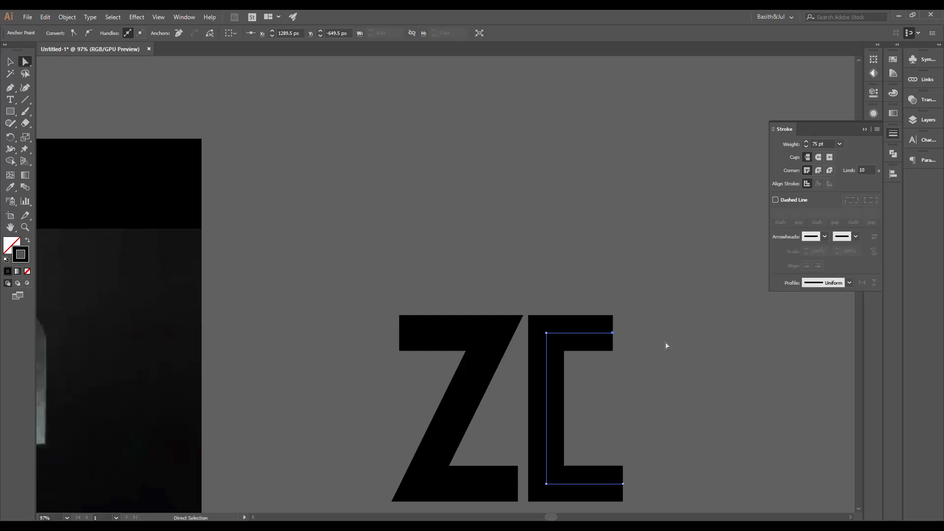
{"action": "key", "text": "Right"}
{"action": "key", "text": "Right"}
{"action": "scroll", "coordinate": [659, 479], "scroll_direction": "down", "scroll_amount": 2}
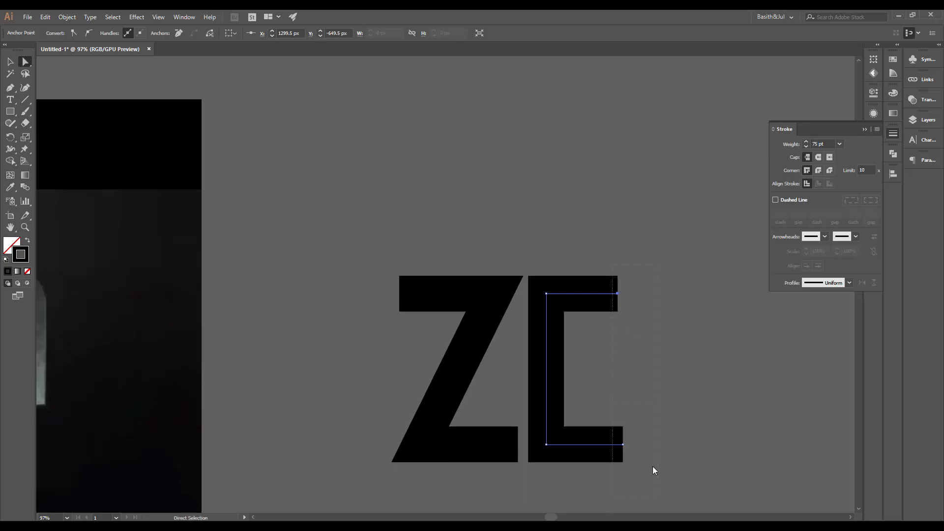
Try scaling the E's right-end anchors non-uniformly to 0% vertical
{"action": "left_click_drag", "start_coordinate": [604, 268], "coordinate": [626, 334]}
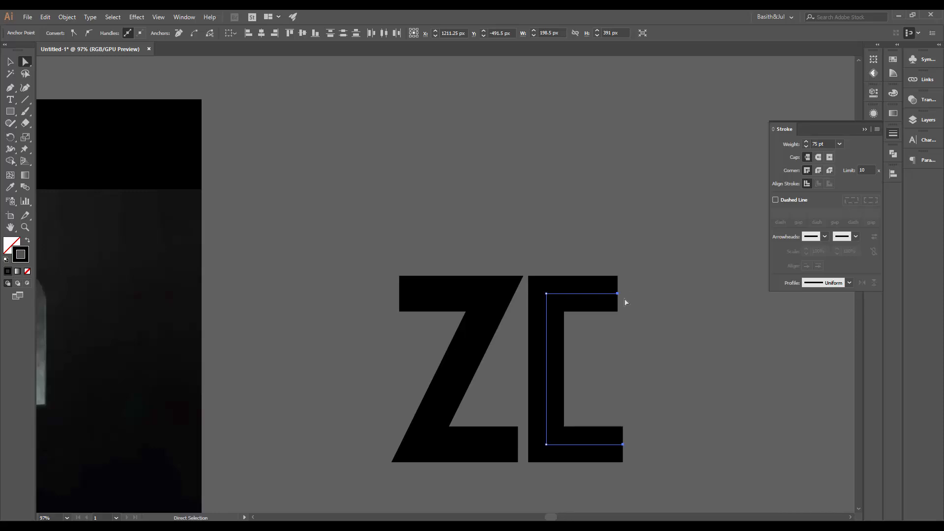
{"action": "key", "text": "s"}
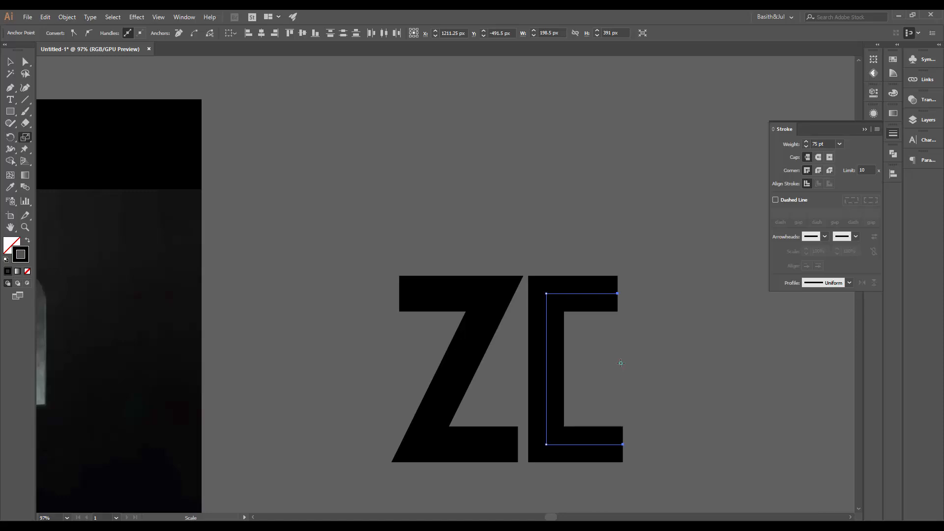
{"action": "key", "text": "Return"}
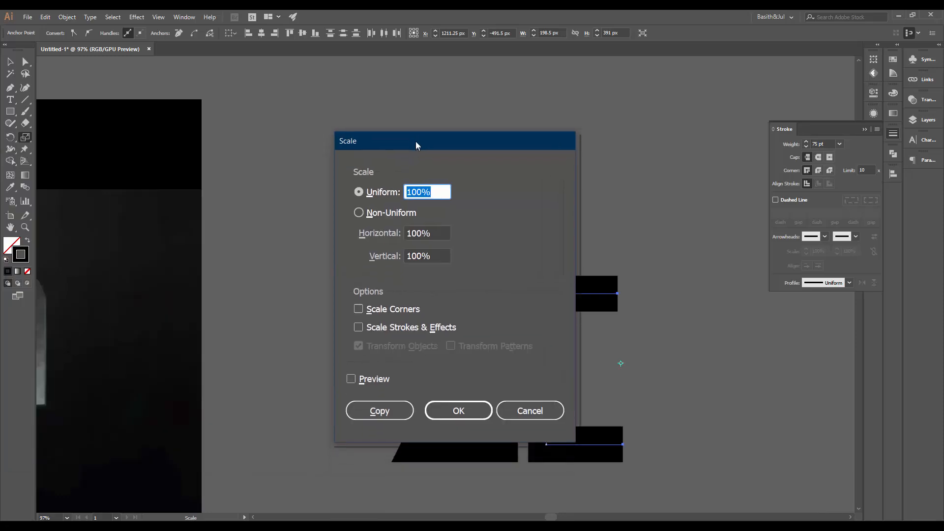
{"action": "left_click_drag", "start_coordinate": [394, 140], "coordinate": [366, 127]}
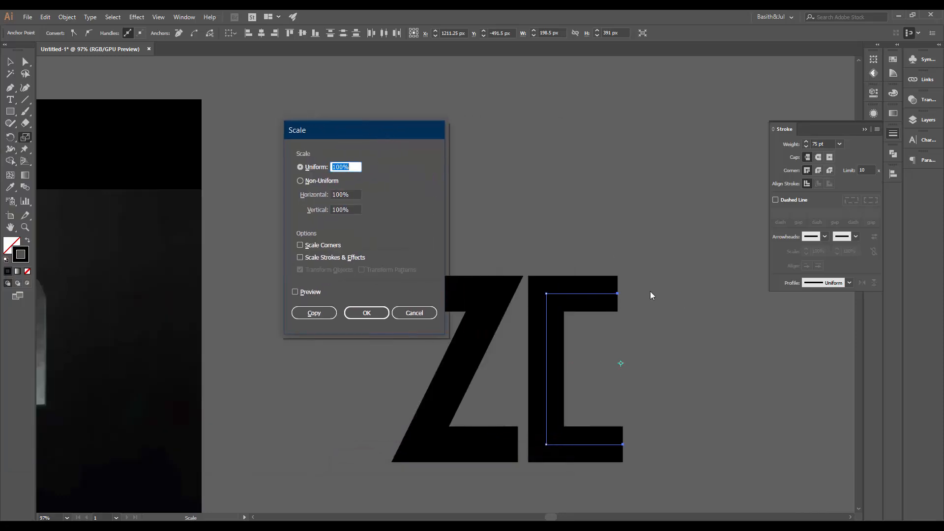
{"action": "left_click", "coordinate": [310, 181]}
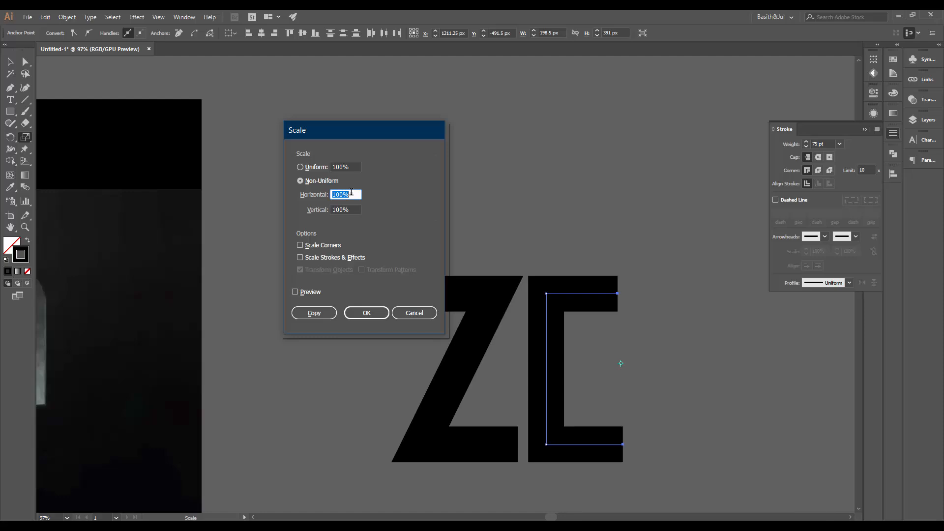
{"action": "key", "text": "Tab"}
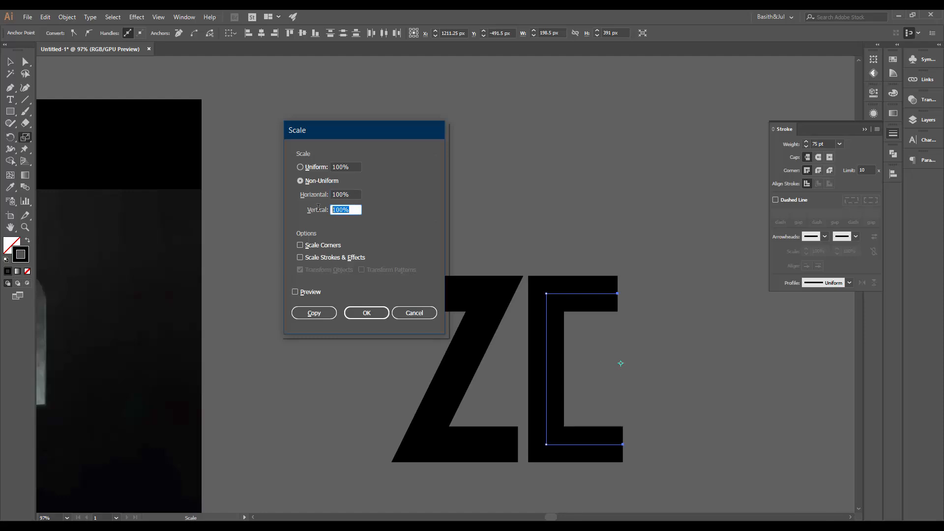
{"action": "type", "text": "0"}
{"action": "key", "text": "Return"}
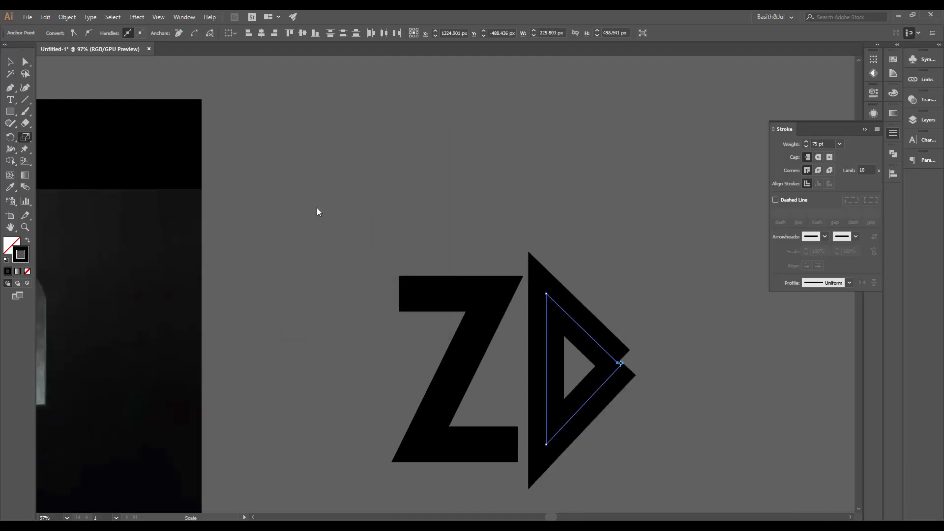
{"action": "key", "text": "ctrl+z"}
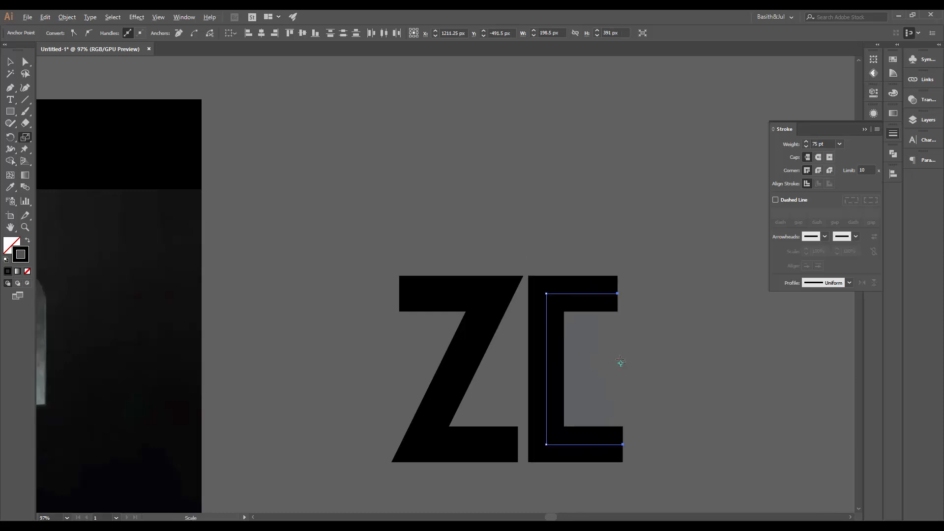
Scale the E's right-end anchors non-uniformly to 0% horizontal so they line up vertically
{"action": "left_click", "coordinate": [620, 361], "text": "alt"}
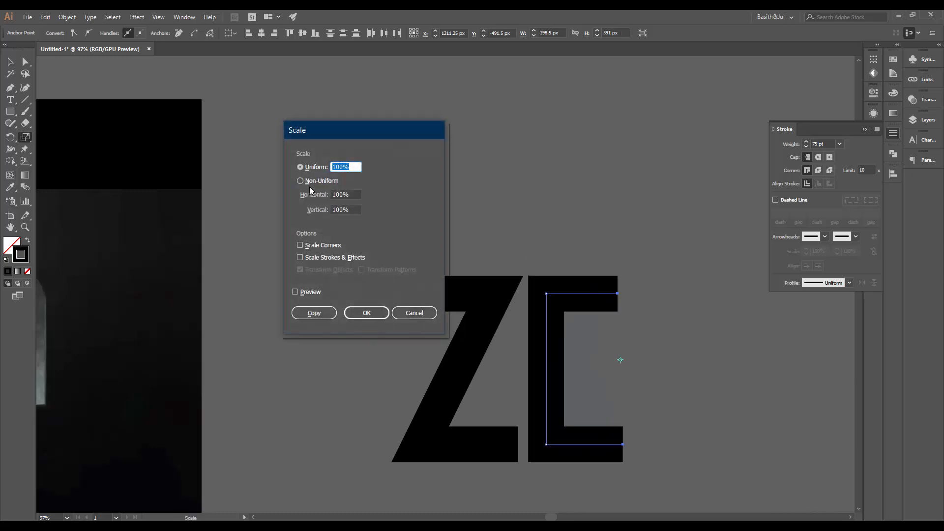
{"action": "left_click", "coordinate": [311, 181]}
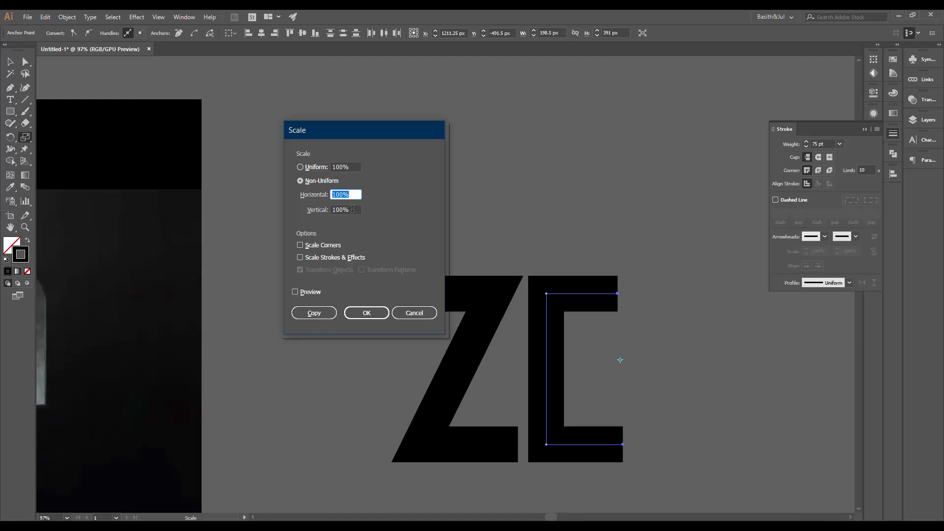
{"action": "type", "text": "0"}
{"action": "key", "text": "Return"}
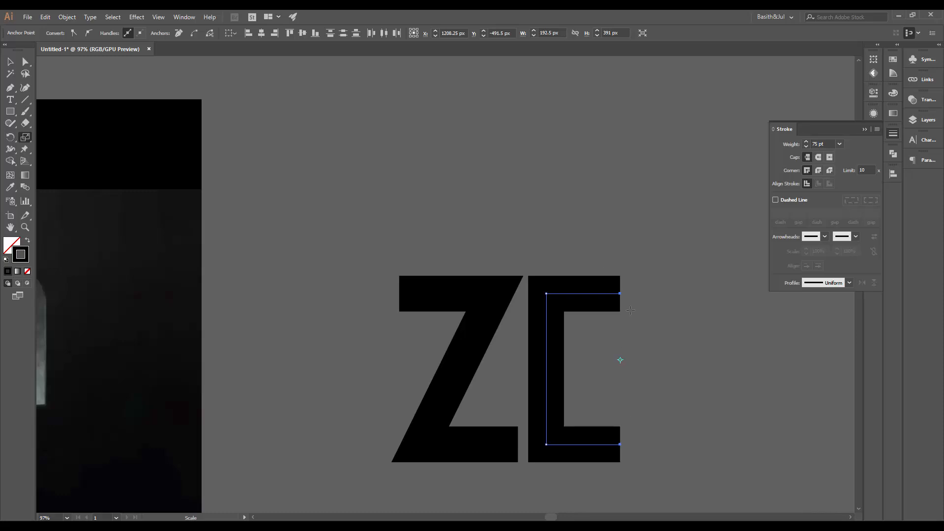
Draw the E's middle horizontal bar, about 108 px long, with the Pen tool
{"action": "key", "text": "v"}
{"action": "left_click", "coordinate": [658, 310]}
{"action": "left_click_drag", "start_coordinate": [666, 303], "coordinate": [692, 343]}
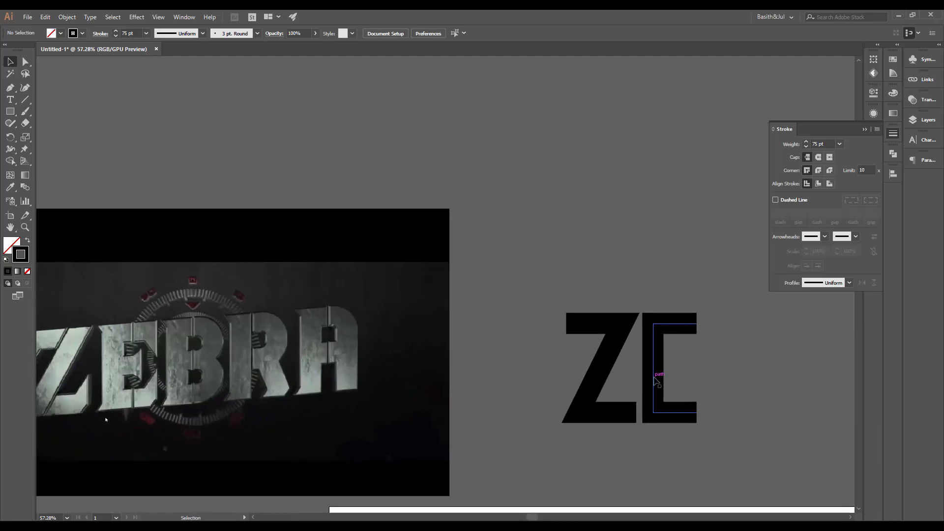
{"action": "key", "text": "p"}
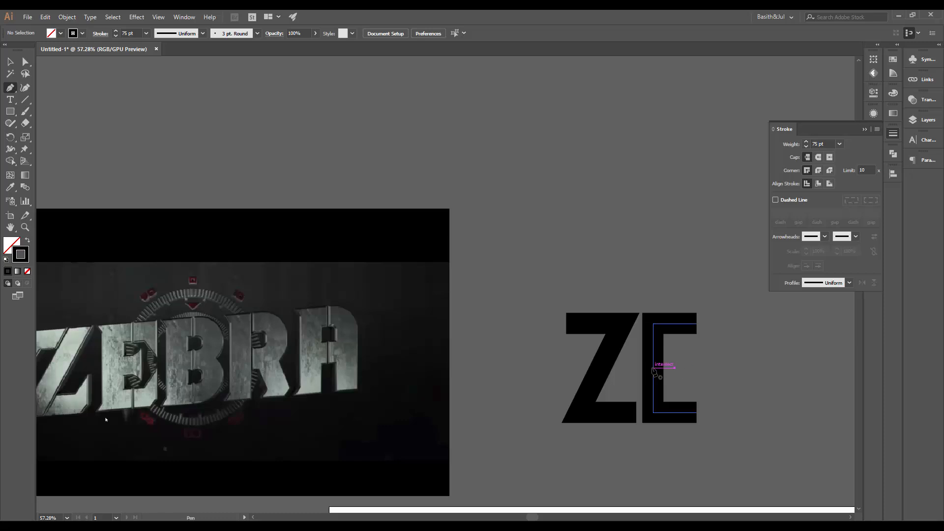
{"action": "left_click", "coordinate": [652, 367]}
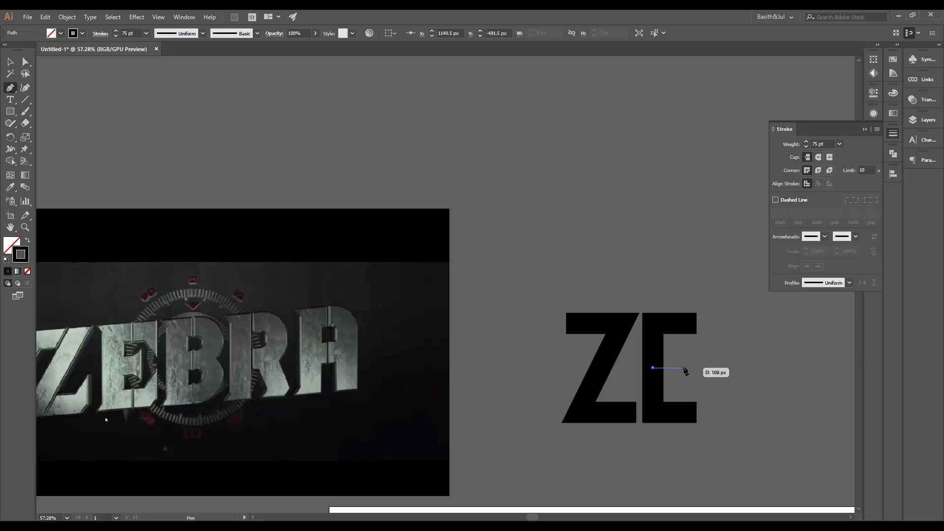
{"action": "left_click", "coordinate": [684, 369]}
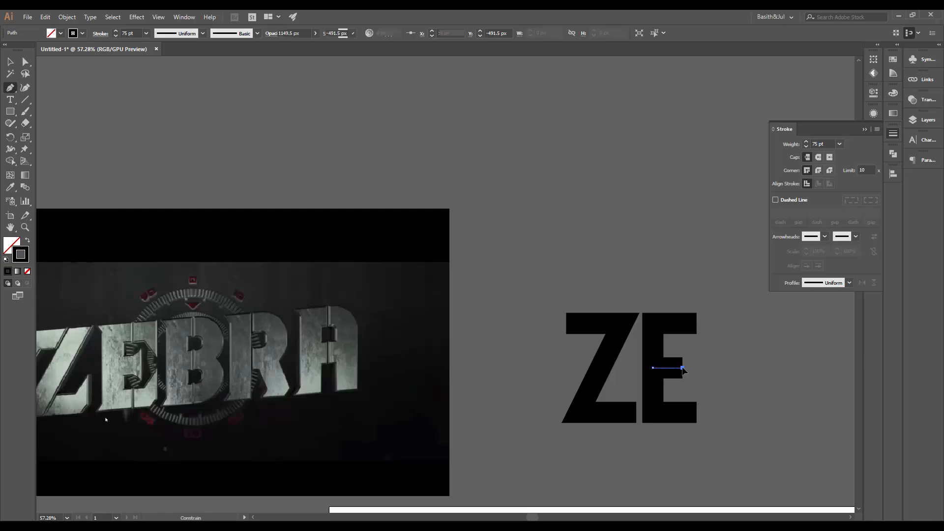
{"action": "key", "text": "v"}
{"action": "left_click", "coordinate": [729, 366]}
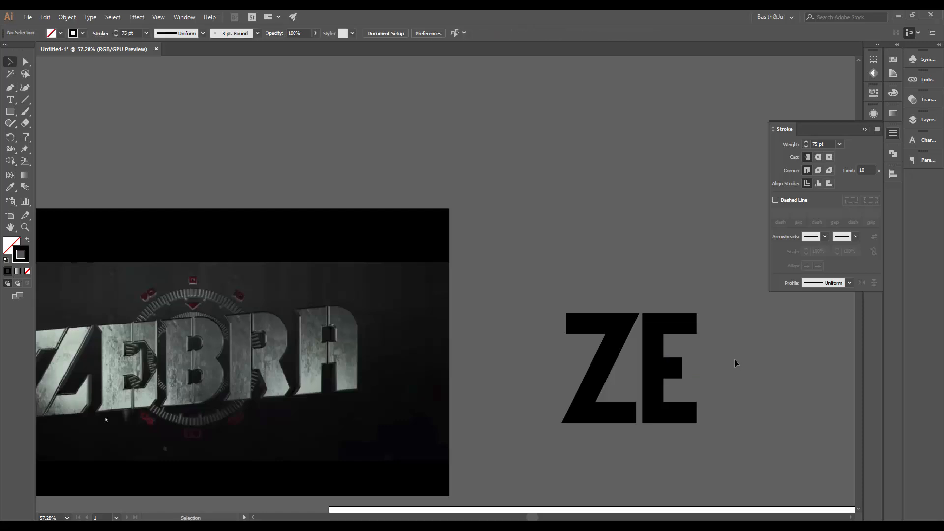
Draw the B's vertical stem to the right of the E with the Pen tool
{"action": "left_click_drag", "start_coordinate": [771, 382], "coordinate": [671, 390]}
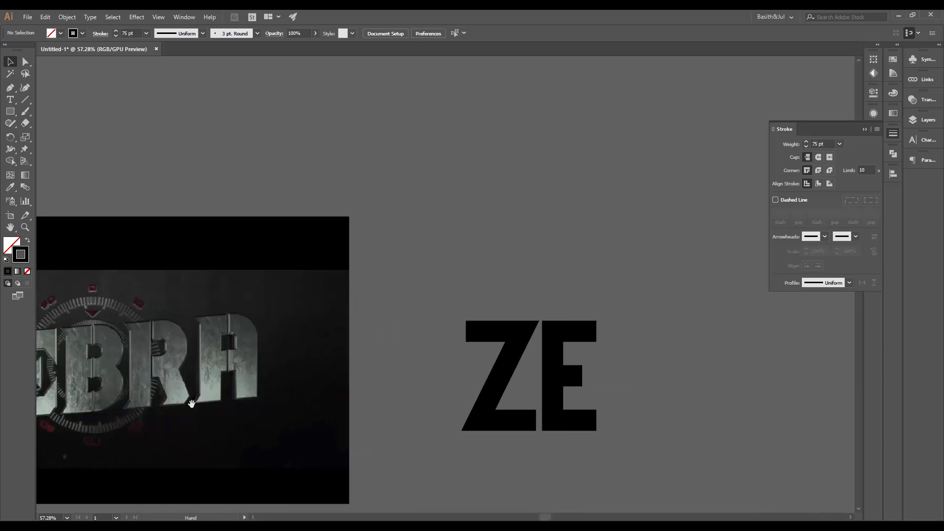
{"action": "left_click_drag", "start_coordinate": [97, 376], "coordinate": [208, 346]}
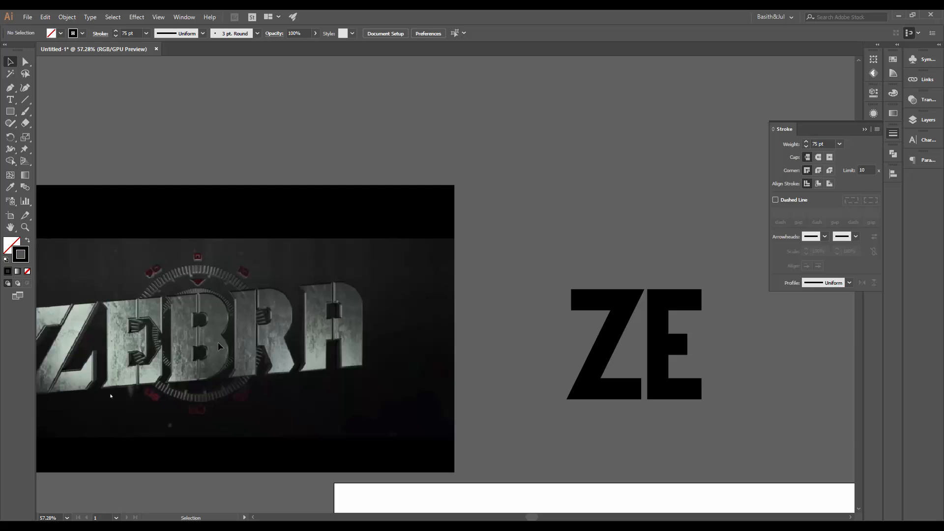
{"action": "left_click_drag", "start_coordinate": [381, 349], "coordinate": [341, 359]}
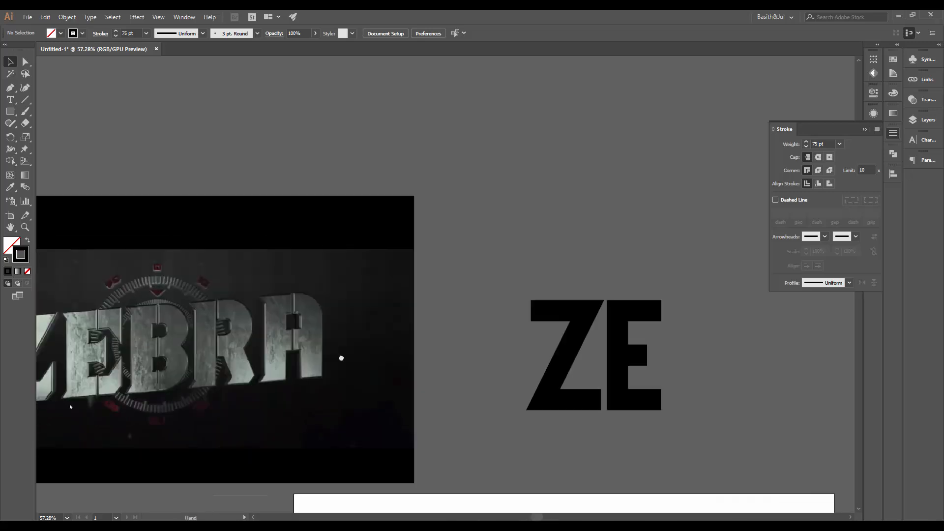
{"action": "key", "text": "p"}
{"action": "left_click", "coordinate": [683, 406]}
{"action": "left_click", "coordinate": [682, 301]}
{"action": "key", "text": "v"}
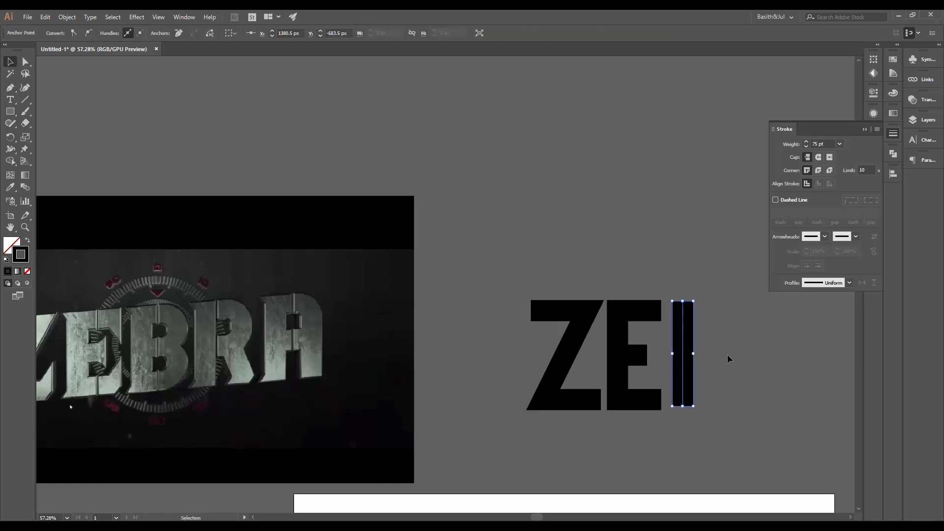
{"action": "left_click", "coordinate": [728, 358]}
Draw the B's upper bowl from the stem's top: about 150 px across, down, and back left to the stem
{"action": "key", "text": "p"}
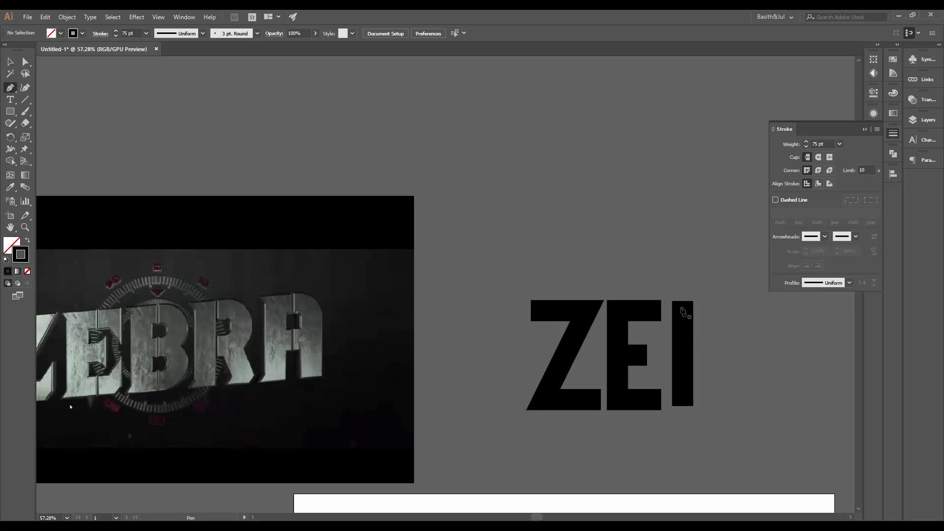
{"action": "left_click", "coordinate": [682, 301]}
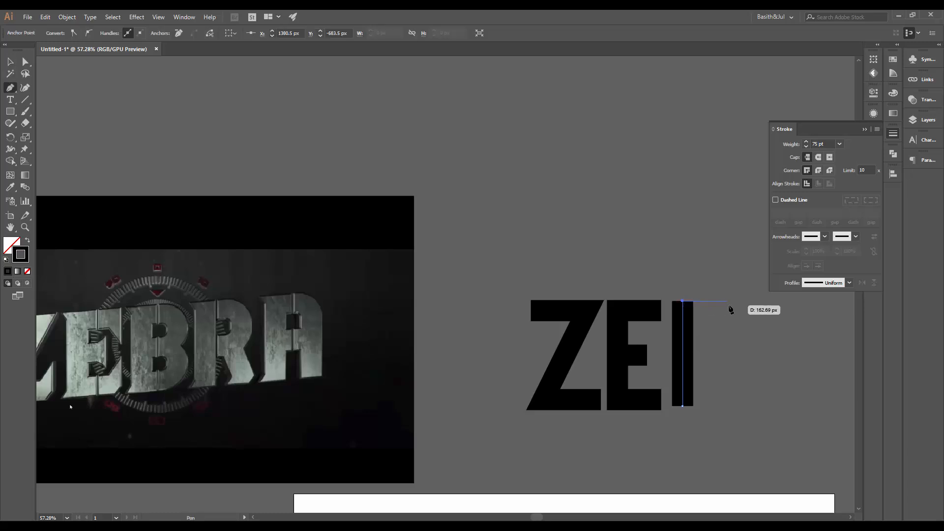
{"action": "left_click", "coordinate": [732, 301]}
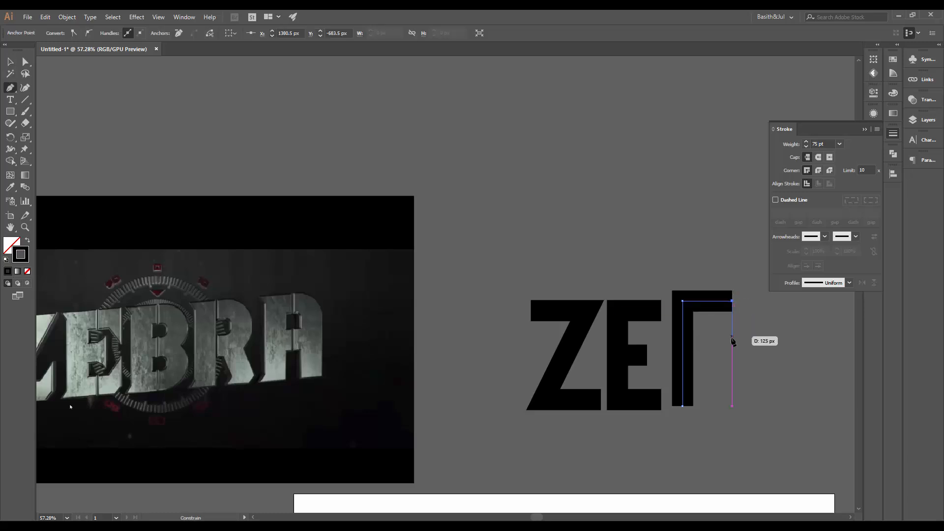
{"action": "left_click", "coordinate": [731, 342]}
{"action": "left_click", "coordinate": [684, 342]}
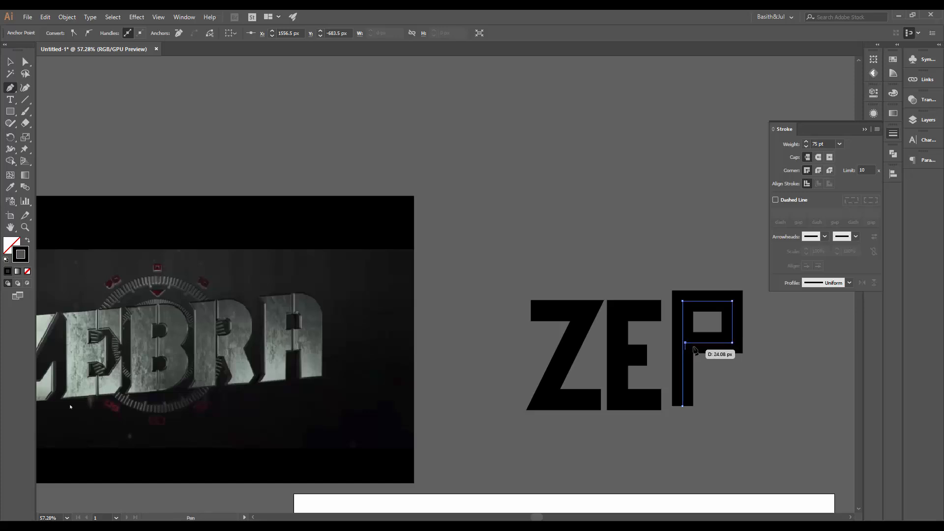
{"action": "key", "text": "a"}
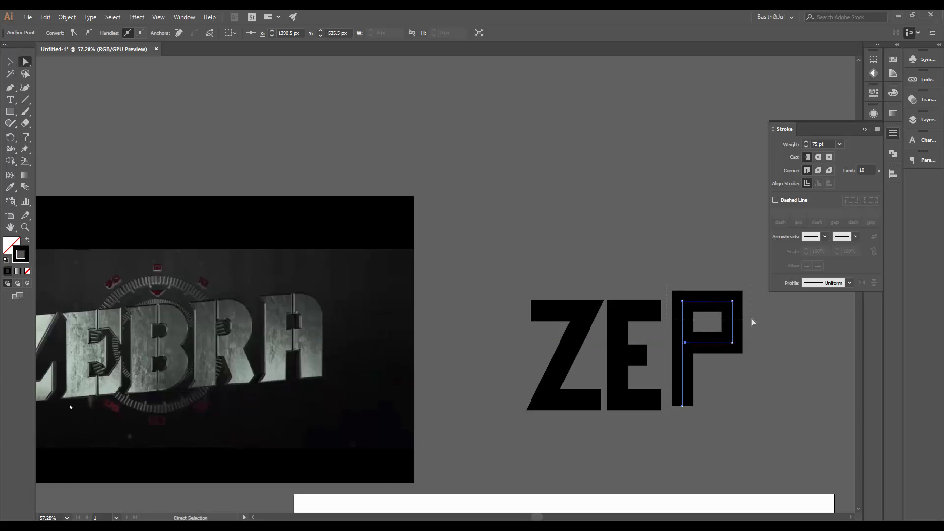
Nudge the upper bowl's anchors downward to make the B's upper bowl taller
{"action": "left_click_drag", "start_coordinate": [752, 319], "coordinate": [746, 319]}
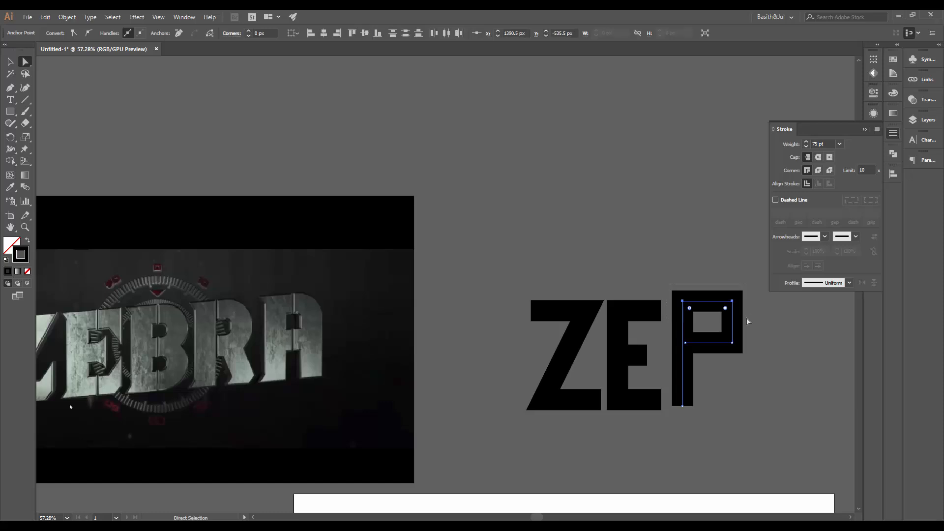
{"action": "key", "text": "shift+Down"}
{"action": "key", "text": "shift+Down"}
{"action": "key", "text": "shift+Down"}
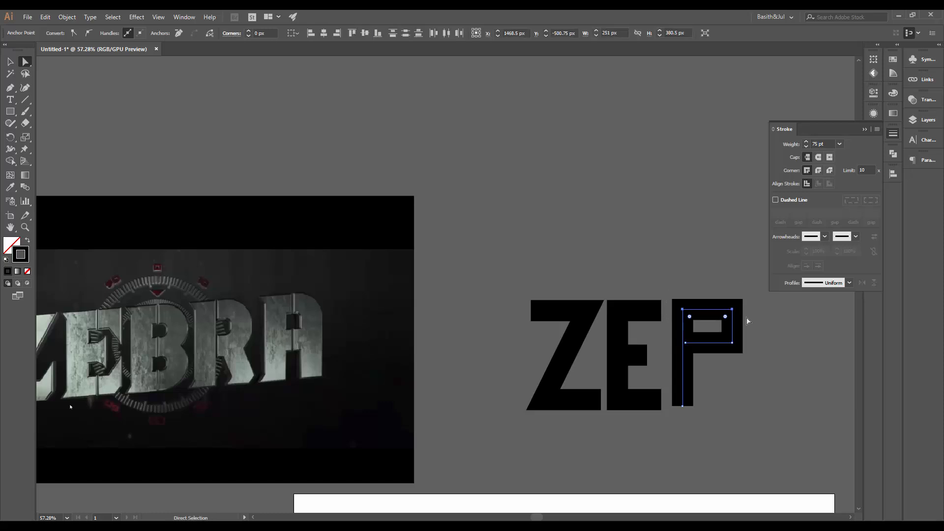
{"action": "key", "text": "Down"}
{"action": "key", "text": "Down"}
{"action": "key", "text": "Down"}
{"action": "key", "text": "Down"}
{"action": "left_click", "coordinate": [748, 342]}
{"action": "left_click", "coordinate": [732, 343]}
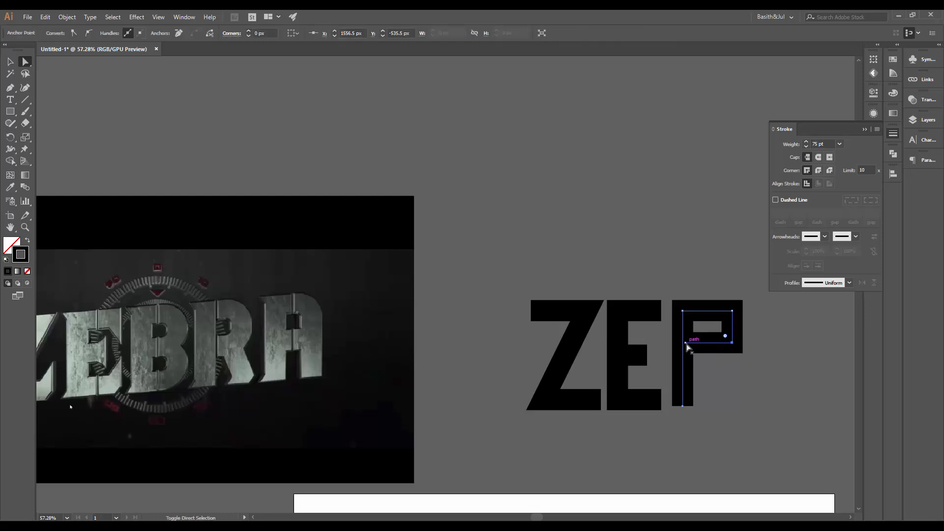
{"action": "left_click", "coordinate": [686, 344], "text": "shift"}
{"action": "key", "text": "Down"}
{"action": "key", "text": "Down"}
{"action": "key", "text": "Down"}
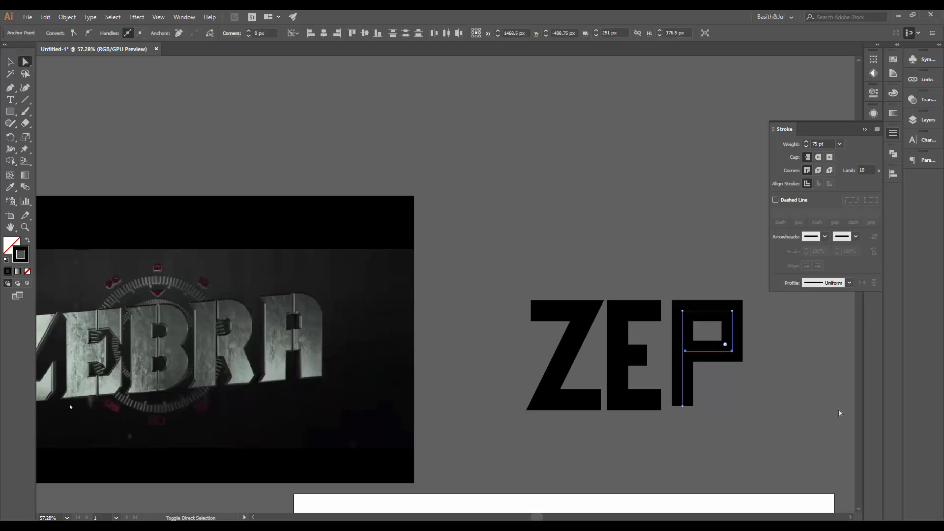
{"action": "key", "text": "Down"}
{"action": "key", "text": "Down"}
{"action": "key", "text": "Down"}
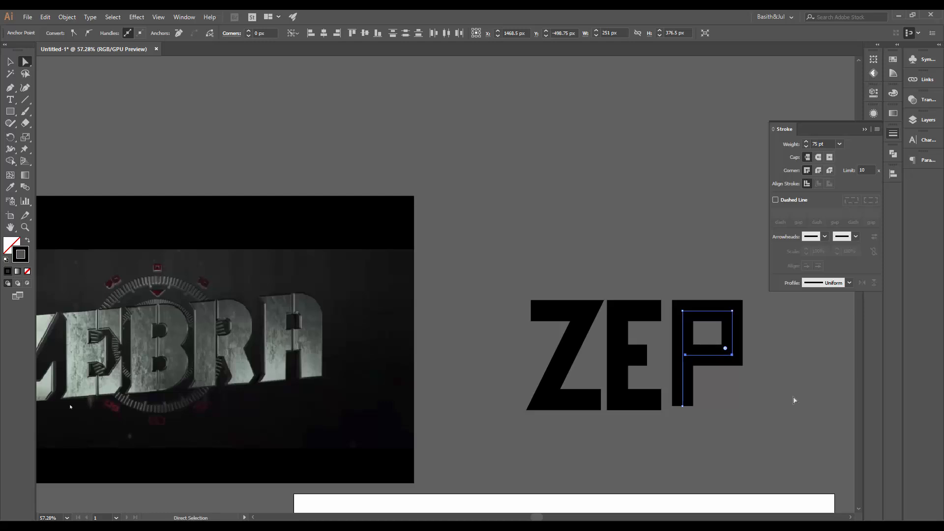
Select the bowl's right-side anchors and nudge them left, then slightly right, to narrow the bowl
{"action": "left_click_drag", "start_coordinate": [708, 289], "coordinate": [758, 385]}
{"action": "key", "text": "Left"}
{"action": "key", "text": "Left"}
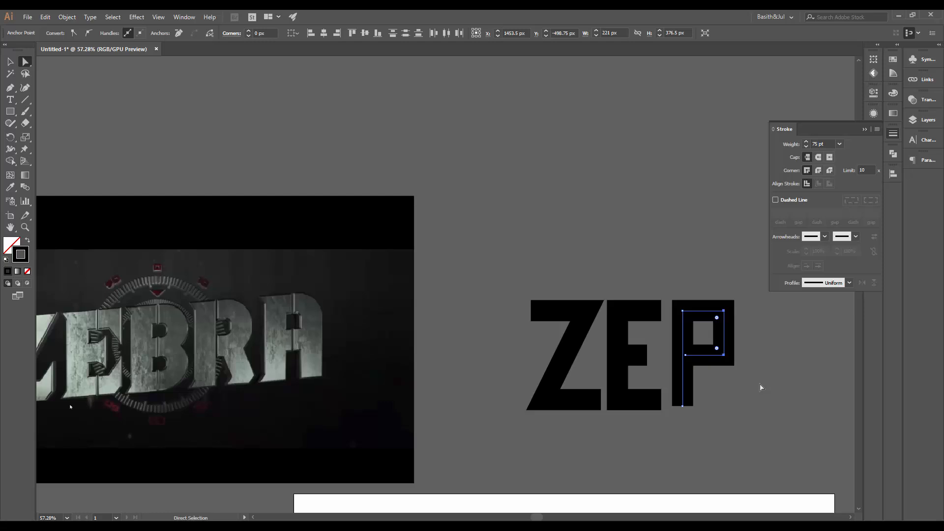
{"action": "key", "text": "Right"}
{"action": "key", "text": "Right"}
{"action": "key", "text": "Right"}
{"action": "key", "text": "Right"}
{"action": "key", "text": "Right"}
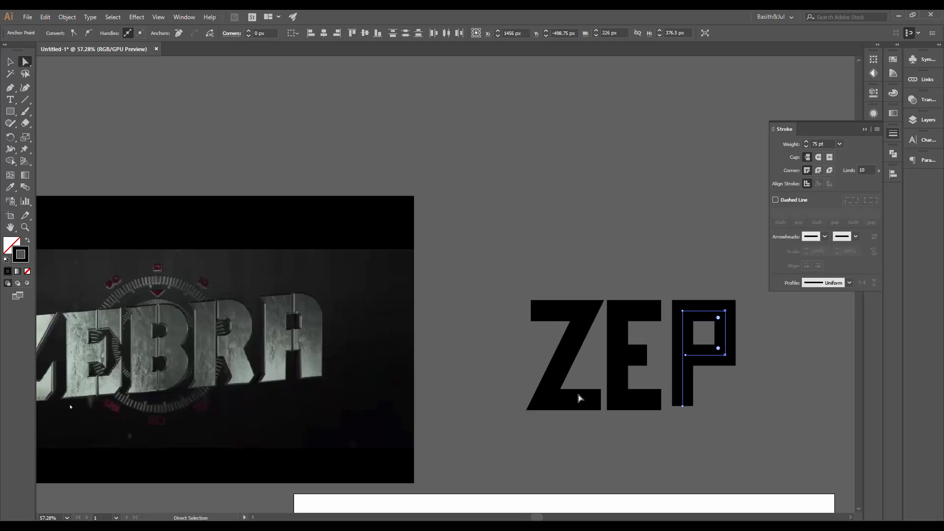
Round the corners of the B's upper bowl using its live corner widgets
{"action": "left_click", "coordinate": [410, 267]}
{"action": "left_click_drag", "start_coordinate": [216, 318], "coordinate": [346, 293]}
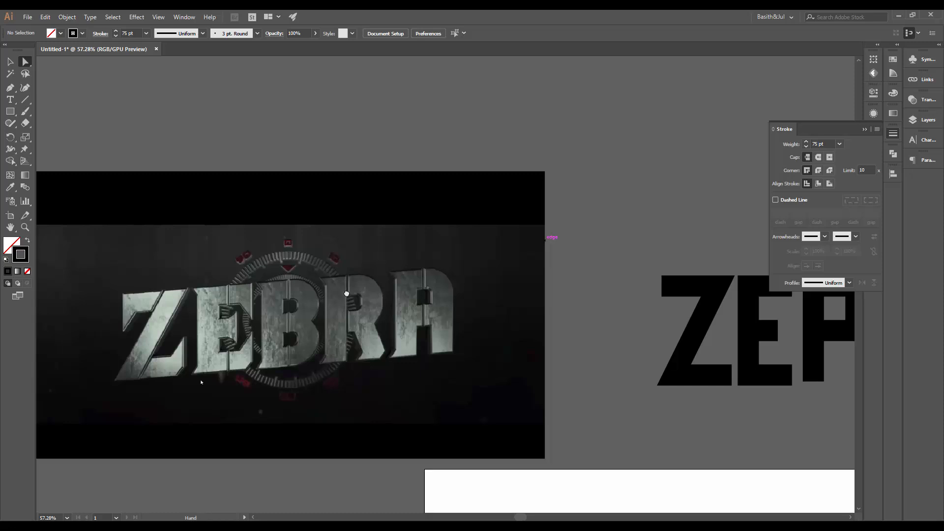
{"action": "left_click_drag", "start_coordinate": [346, 294], "coordinate": [146, 303]}
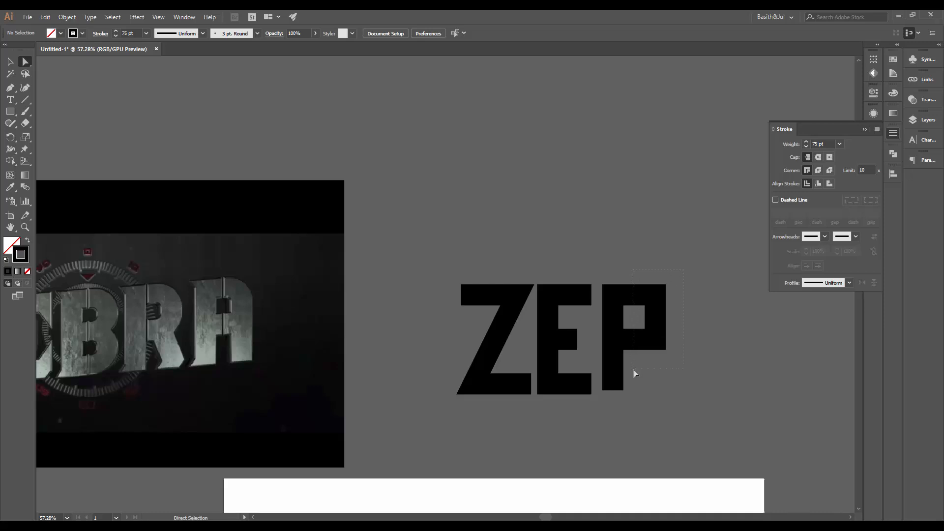
{"action": "left_click", "coordinate": [654, 303]}
{"action": "left_click_drag", "start_coordinate": [648, 302], "coordinate": [584, 325]}
{"action": "key", "text": "v"}
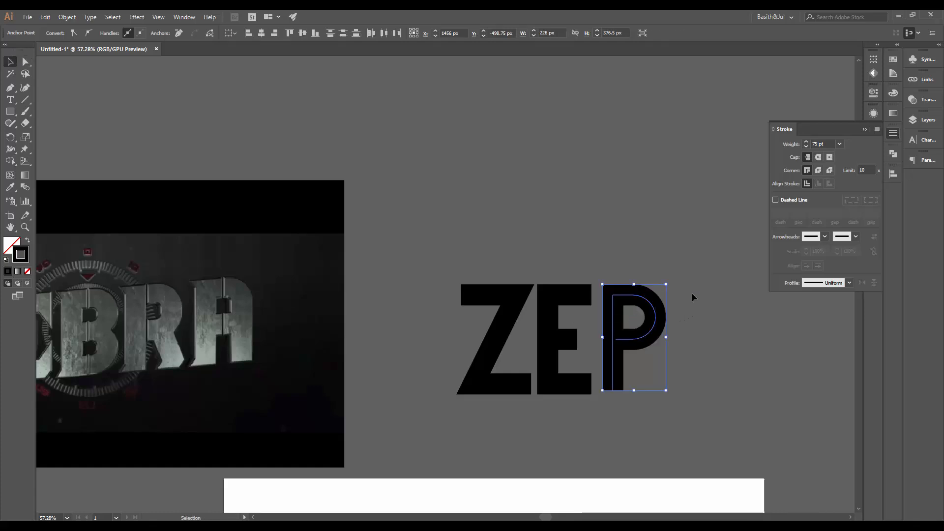
Select the bowl's two lower anchors and raise them with seven upward nudges
{"action": "left_click", "coordinate": [691, 293]}
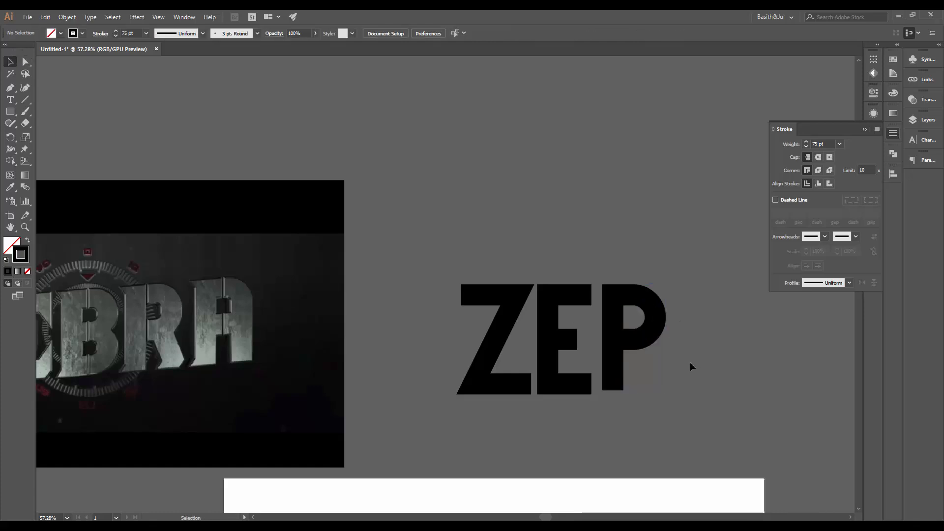
{"action": "left_click", "coordinate": [662, 349]}
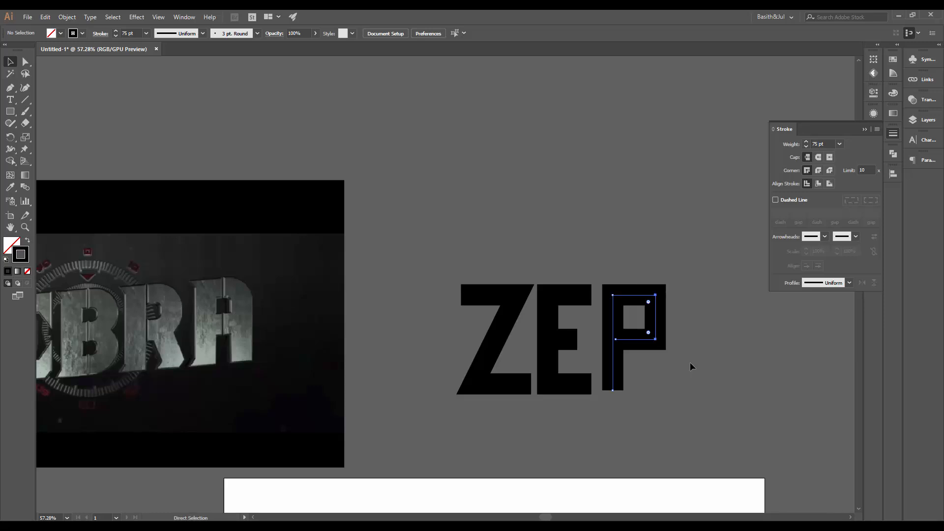
{"action": "key", "text": "a"}
{"action": "left_click", "coordinate": [655, 339]}
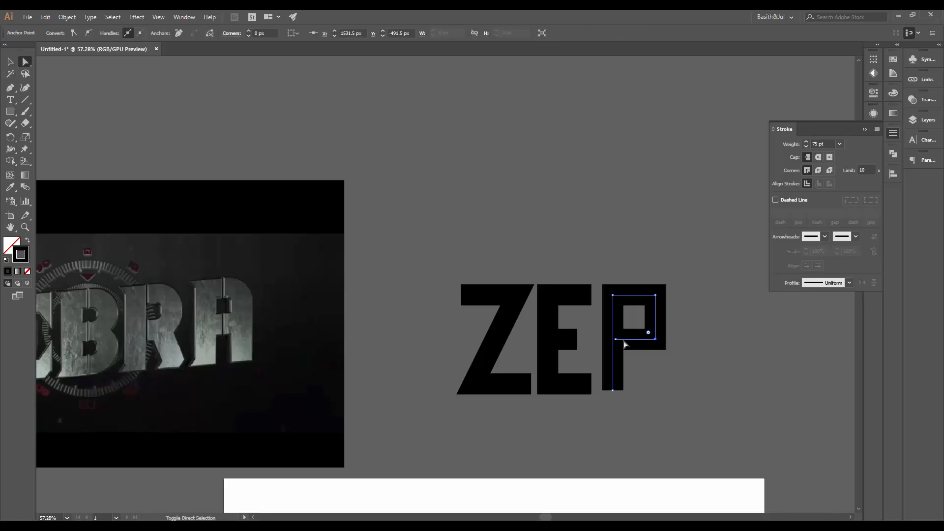
{"action": "left_click", "coordinate": [615, 339], "text": "shift"}
{"action": "key", "text": "Up"}
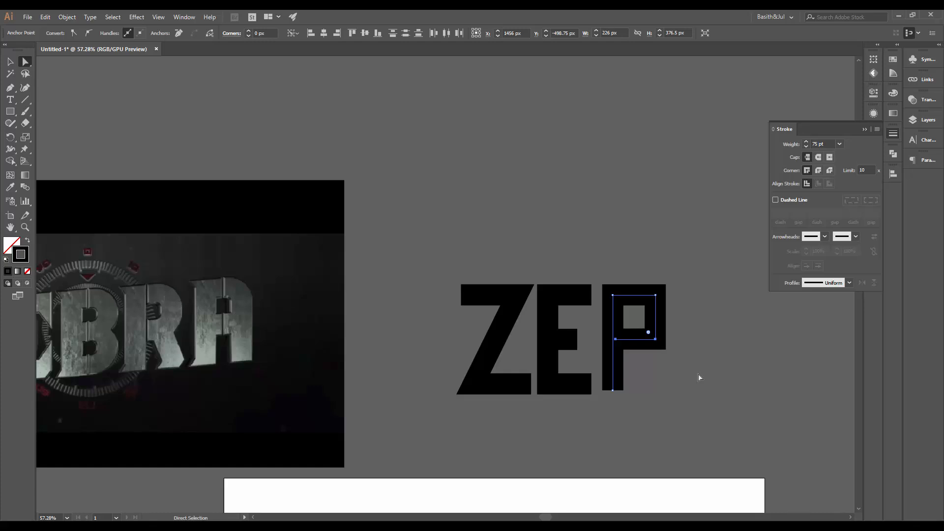
{"action": "key", "text": "Up"}
{"action": "key", "text": "Up"}
{"action": "key", "text": "Up"}
{"action": "key", "text": "Up"}
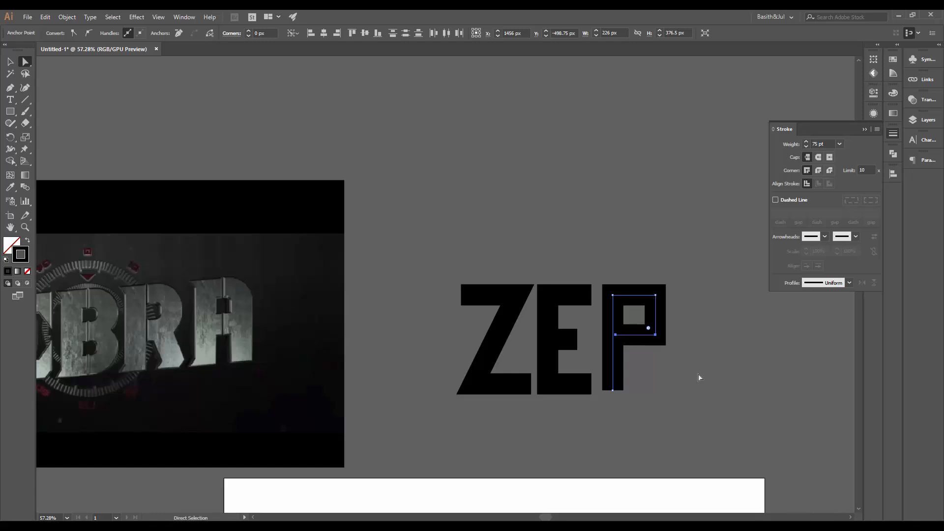
{"action": "key", "text": "Up"}
{"action": "key", "text": "Up"}
{"action": "key", "text": "Up"}
{"action": "key", "text": "Up"}
Try rounding the bowl's corners to 69 px and undo it
{"action": "left_click_drag", "start_coordinate": [648, 326], "coordinate": [627, 314]}
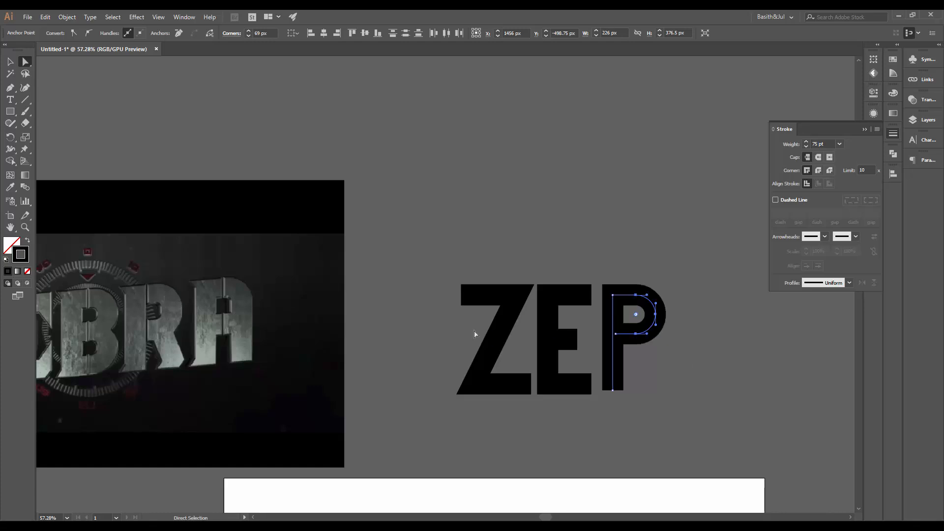
{"action": "key", "text": "v"}
{"action": "key", "text": "ctrl+z"}
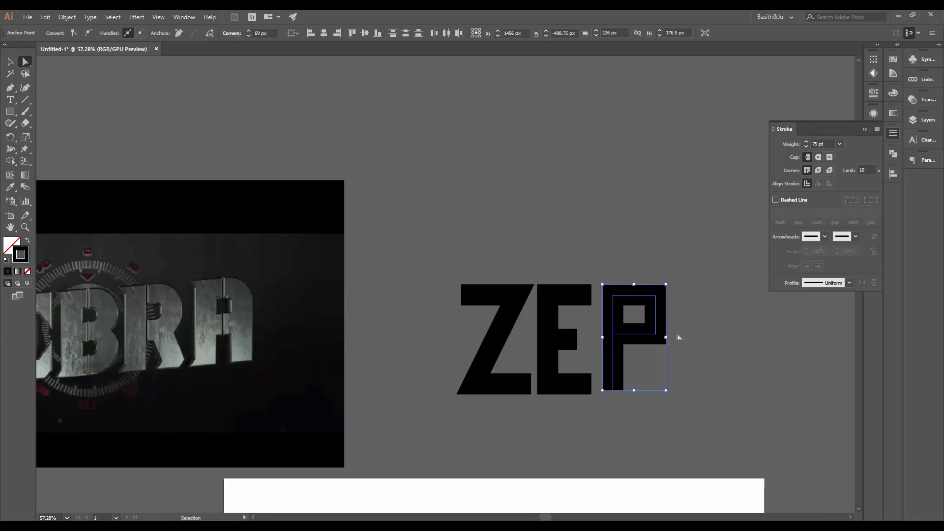
Nudge the bowl's right anchors left three times and round the bowl's corners to 69 px
{"action": "key", "text": "a"}
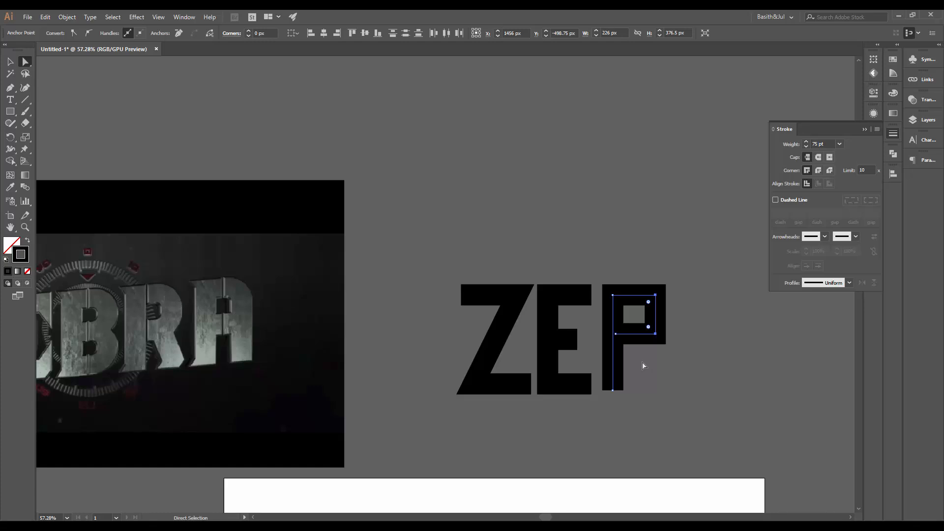
{"action": "key", "text": "Left"}
{"action": "key", "text": "Left"}
{"action": "key", "text": "Left"}
{"action": "key", "text": "Left"}
{"action": "key", "text": "Left"}
{"action": "key", "text": "Left"}
{"action": "left_click_drag", "start_coordinate": [645, 326], "coordinate": [588, 324]}
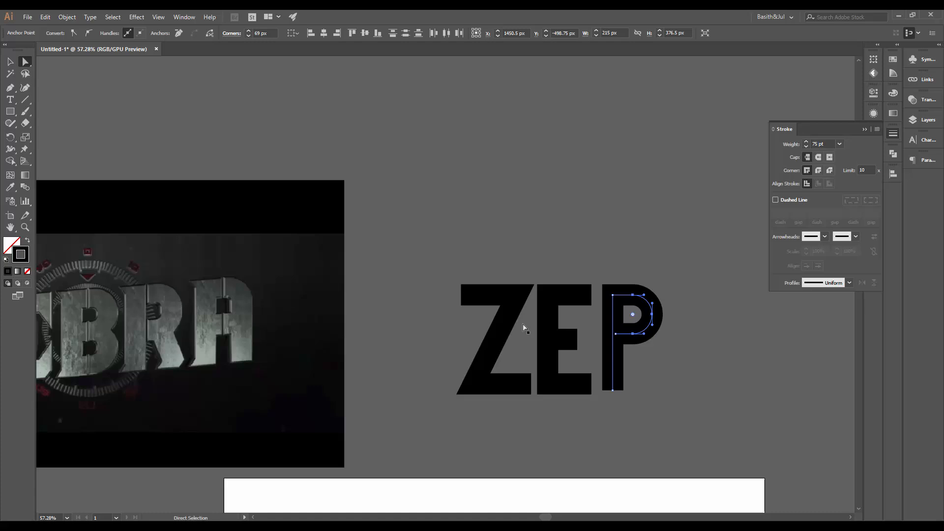
{"action": "left_click", "coordinate": [674, 344]}
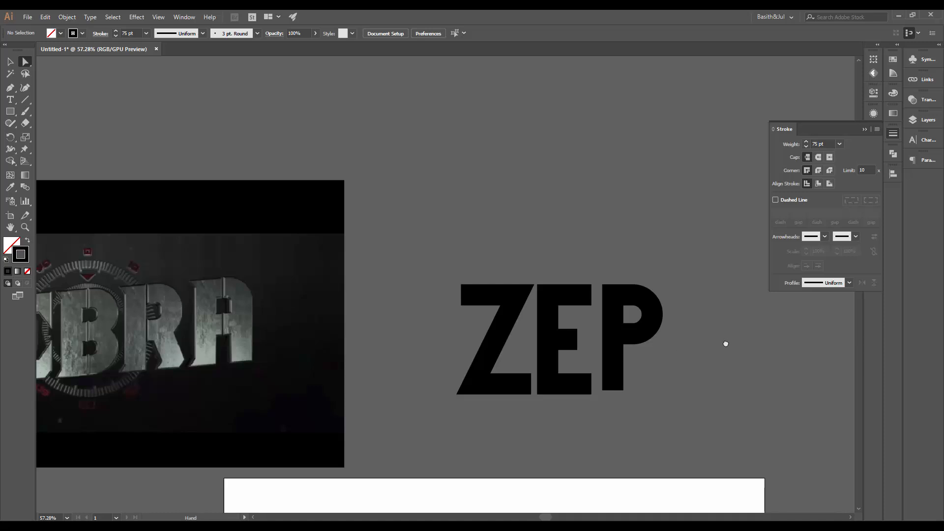
Duplicate the finished P shape twice, placing one copy above the word and one to its right
{"action": "scroll", "coordinate": [724, 343], "scroll_direction": "up", "scroll_amount": 1}
{"action": "key", "text": "v"}
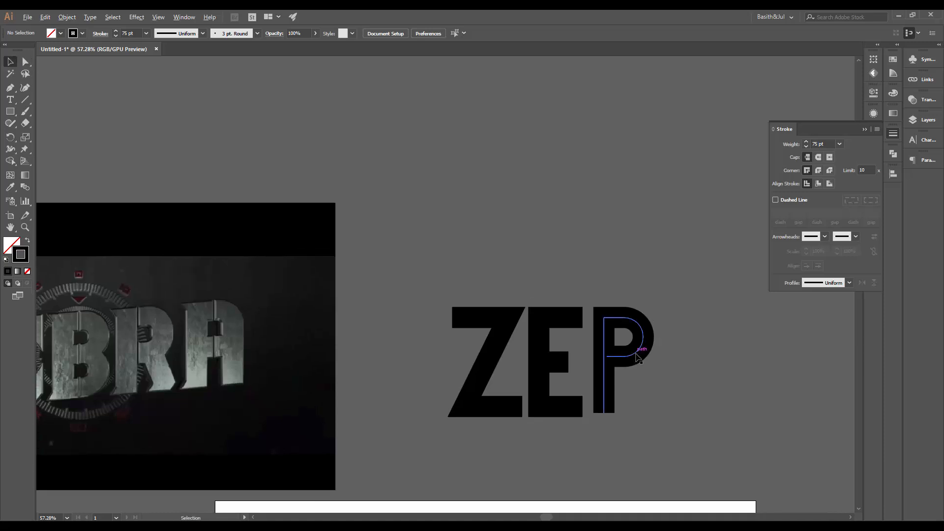
{"action": "left_click_drag", "start_coordinate": [638, 357], "coordinate": [700, 187]}
{"action": "left_click", "coordinate": [704, 358]}
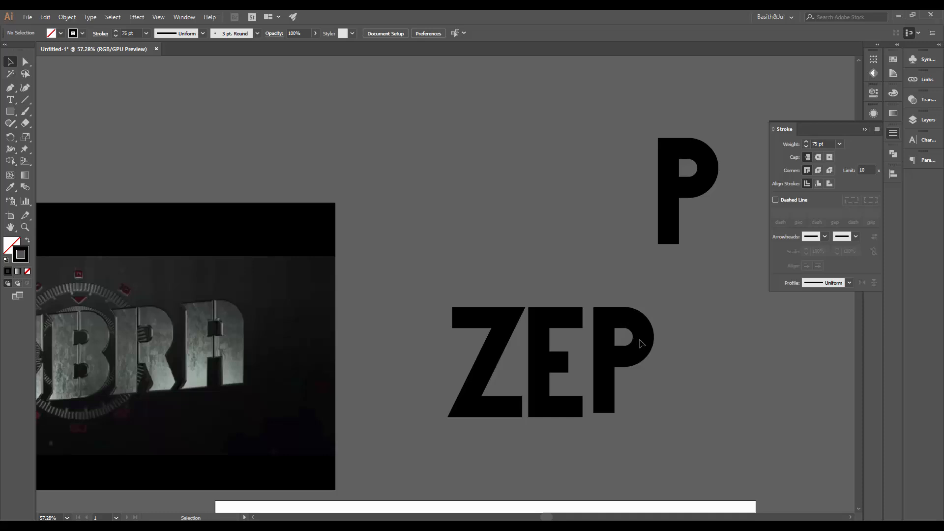
{"action": "left_click_drag", "start_coordinate": [644, 343], "coordinate": [723, 345]}
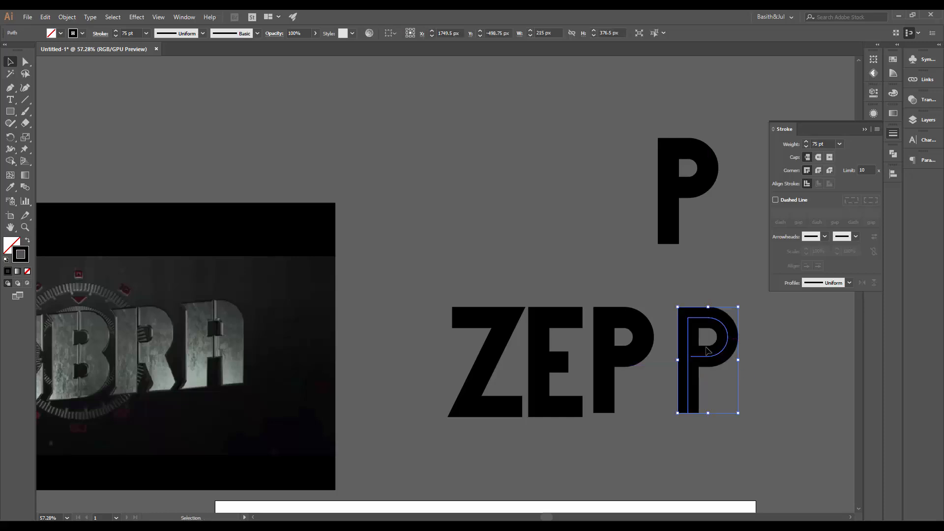
{"action": "left_click", "coordinate": [763, 391]}
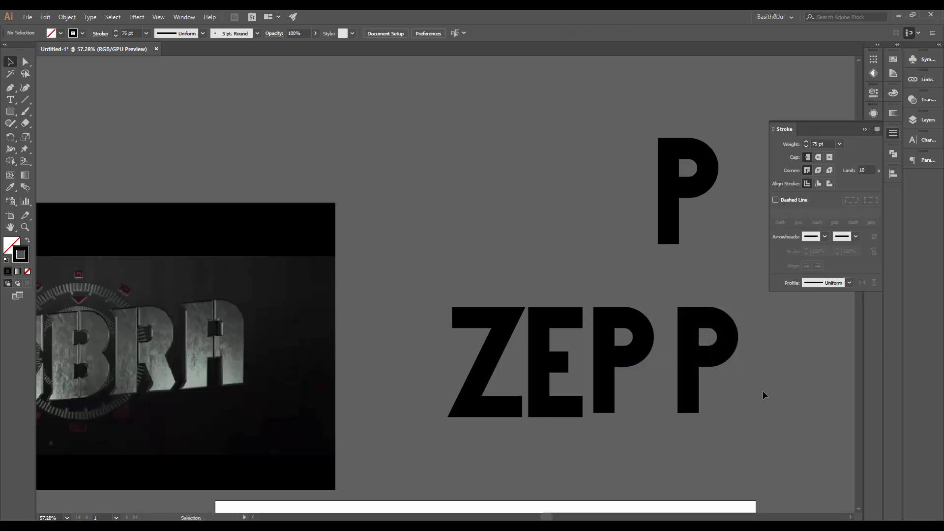
Draw a diagonal leg from the copied P's bowl down to the baseline with the Pen tool to form an R
{"action": "key", "text": "p"}
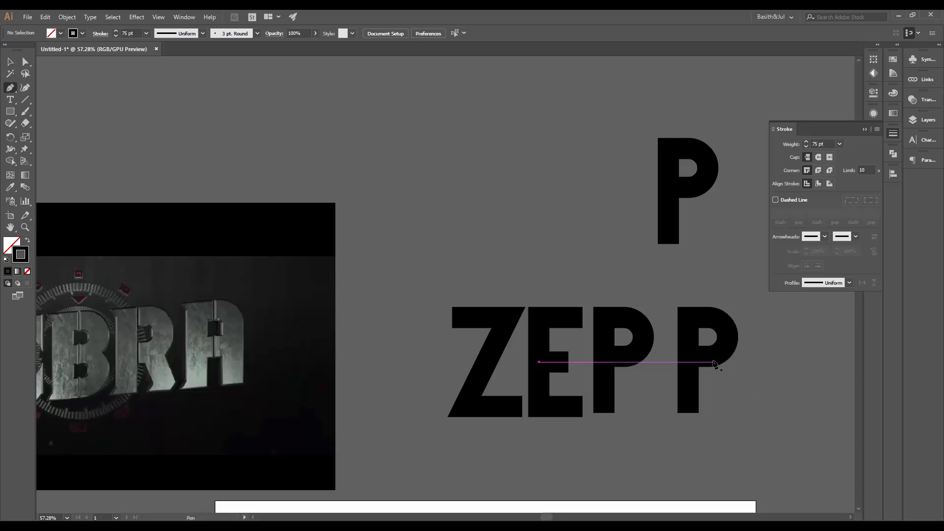
{"action": "left_click", "coordinate": [711, 363]}
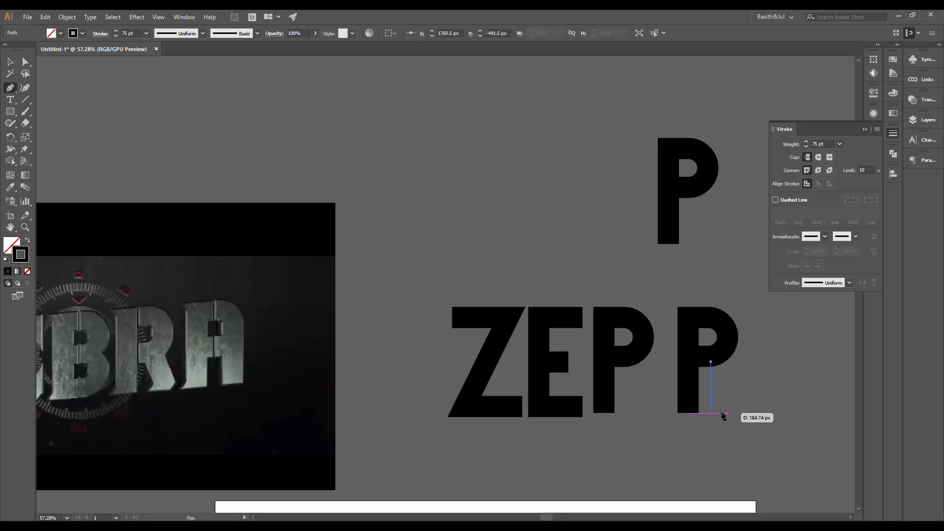
{"action": "left_click", "coordinate": [725, 413]}
{"action": "key", "text": "v"}
{"action": "left_click", "coordinate": [758, 390]}
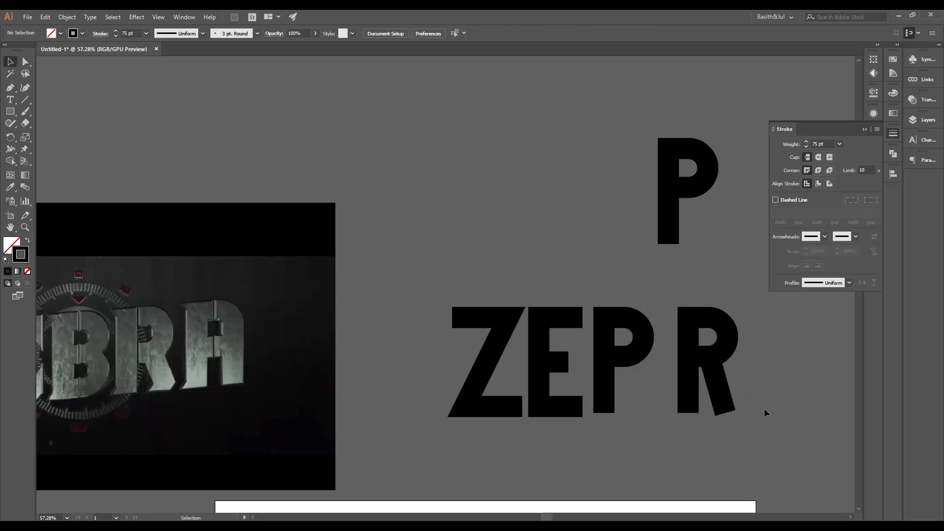
Nudge the R leg's bottom anchor down and to the right to lengthen the leg
{"action": "key", "text": "space"}
{"action": "left_click_drag", "start_coordinate": [747, 403], "coordinate": [704, 409]}
{"action": "key", "text": "a"}
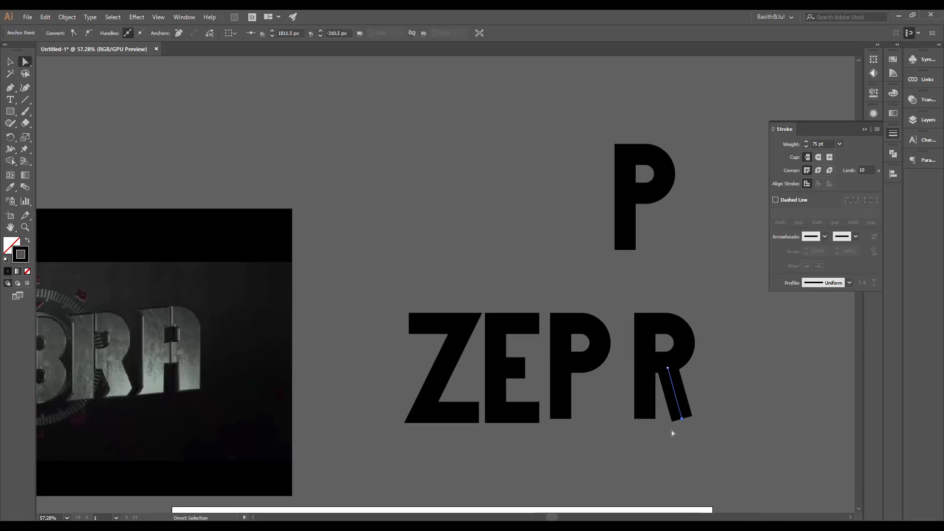
{"action": "key", "text": "shift+Down"}
{"action": "key", "text": "shift+Down"}
{"action": "key", "text": "shift+Down"}
{"action": "key", "text": "shift+Right"}
{"action": "left_click", "coordinate": [708, 401]}
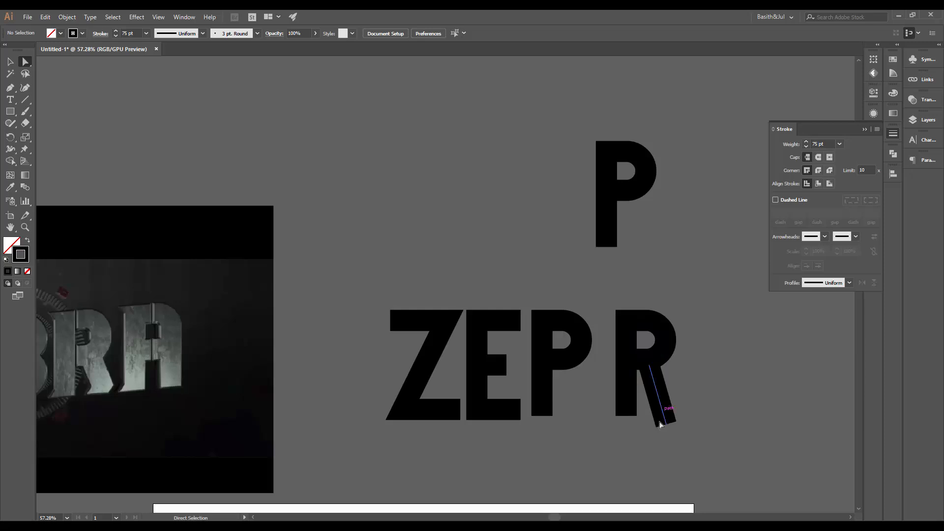
Draw a vertical stroke about 352 px tall to the right of the R with the Pen tool, then select its top anchor
{"action": "scroll", "coordinate": [651, 415], "scroll_direction": "right", "scroll_amount": 2}
{"action": "key", "text": "p"}
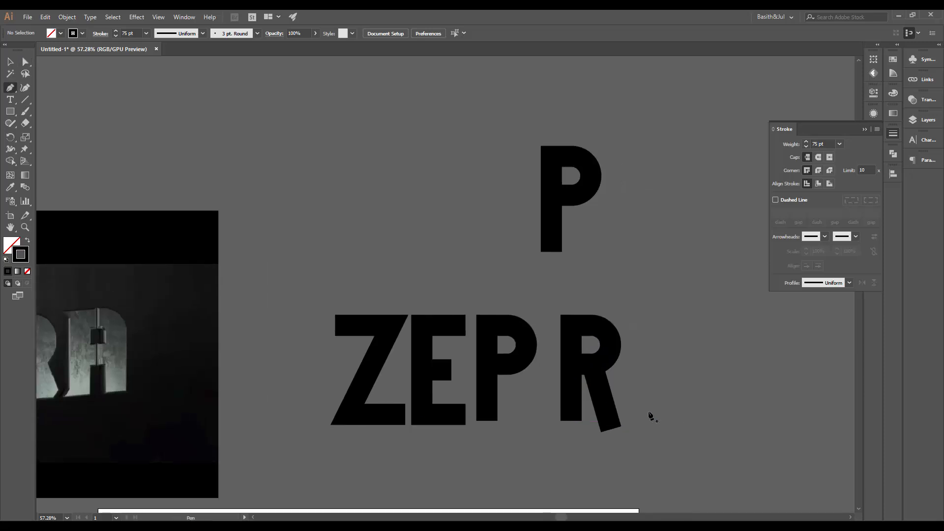
{"action": "left_click", "coordinate": [649, 415]}
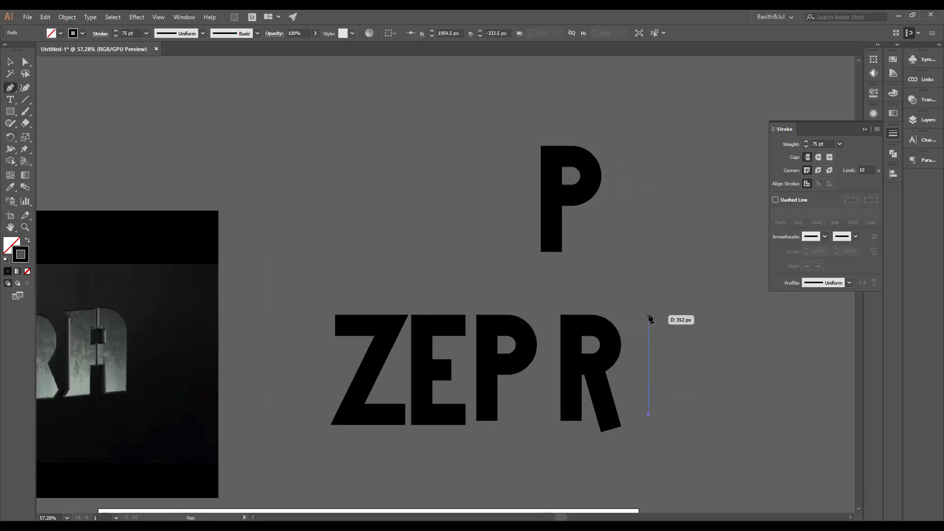
{"action": "left_click", "coordinate": [649, 314]}
{"action": "key", "text": "v"}
{"action": "left_click", "coordinate": [675, 343]}
{"action": "key", "text": "a"}
{"action": "left_click_drag", "start_coordinate": [634, 287], "coordinate": [672, 342]}
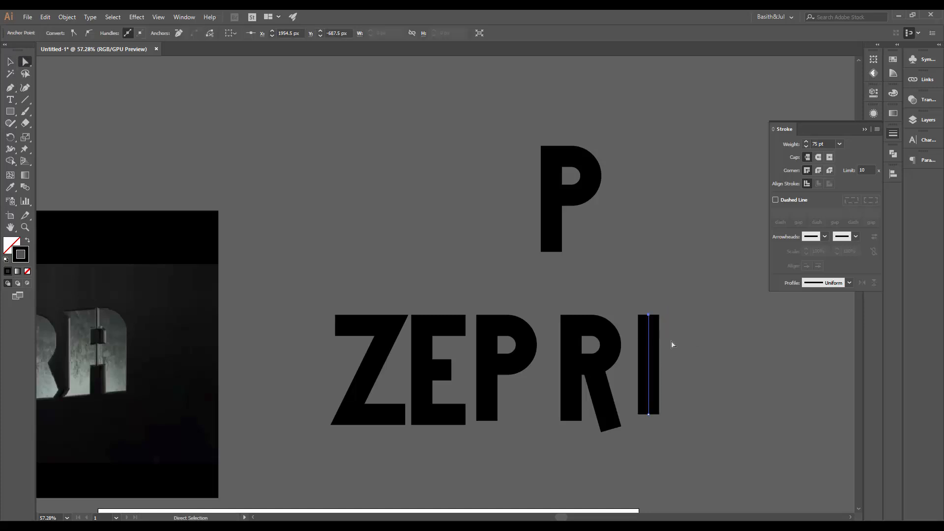
{"action": "key", "text": "shift+Down"}
{"action": "key", "text": "shift+Up"}
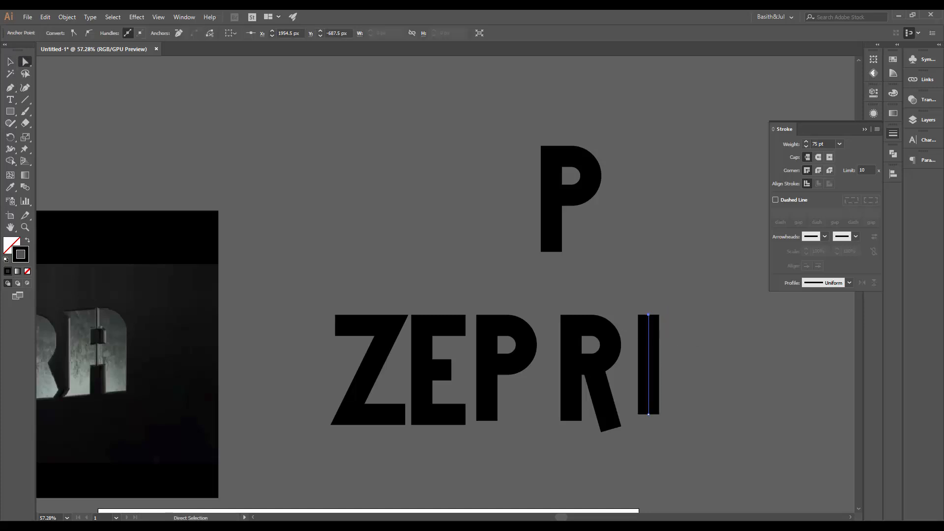